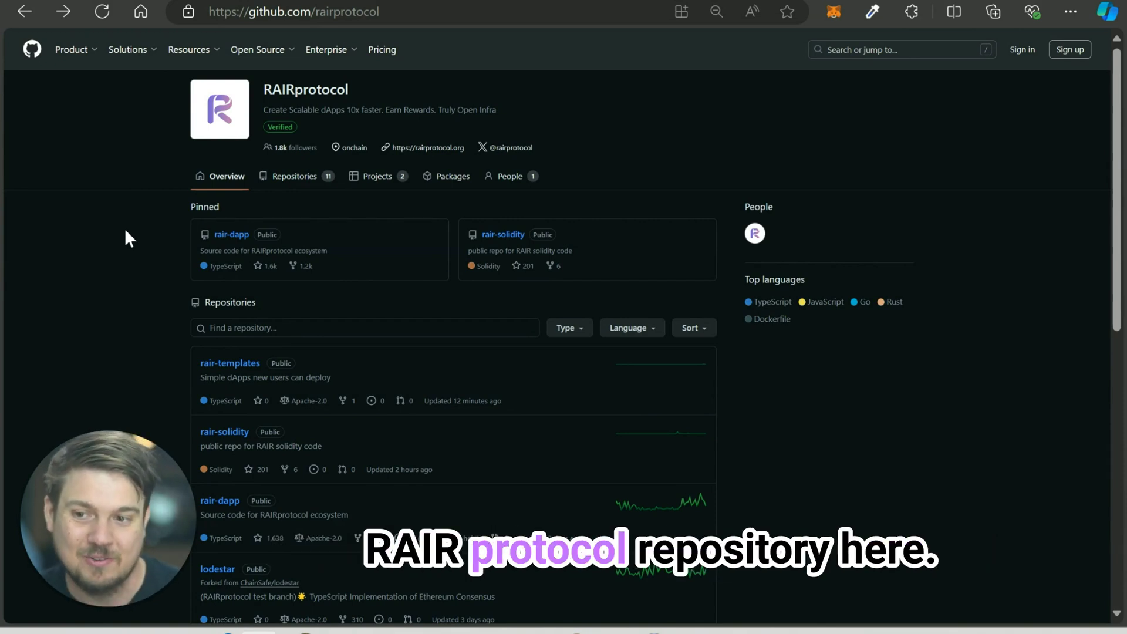
Open rair-dapp's .env.sample, highlight line 27's admin_contract address, then go to rair.market
{"action": "left_click", "coordinate": [222, 236]}
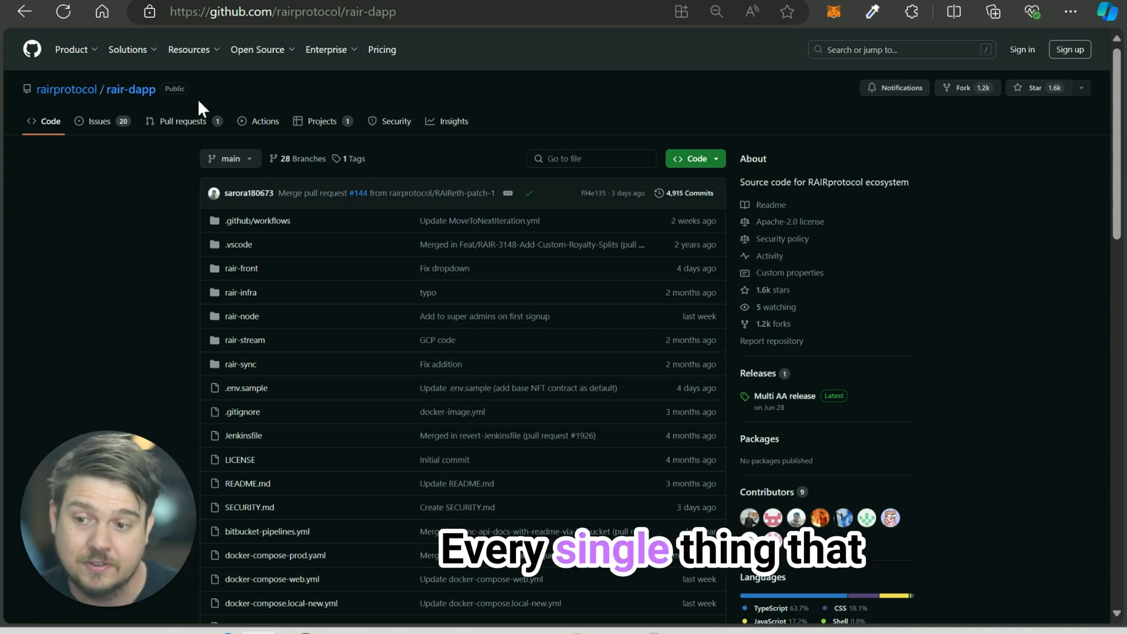
{"action": "left_click", "coordinate": [244, 392]}
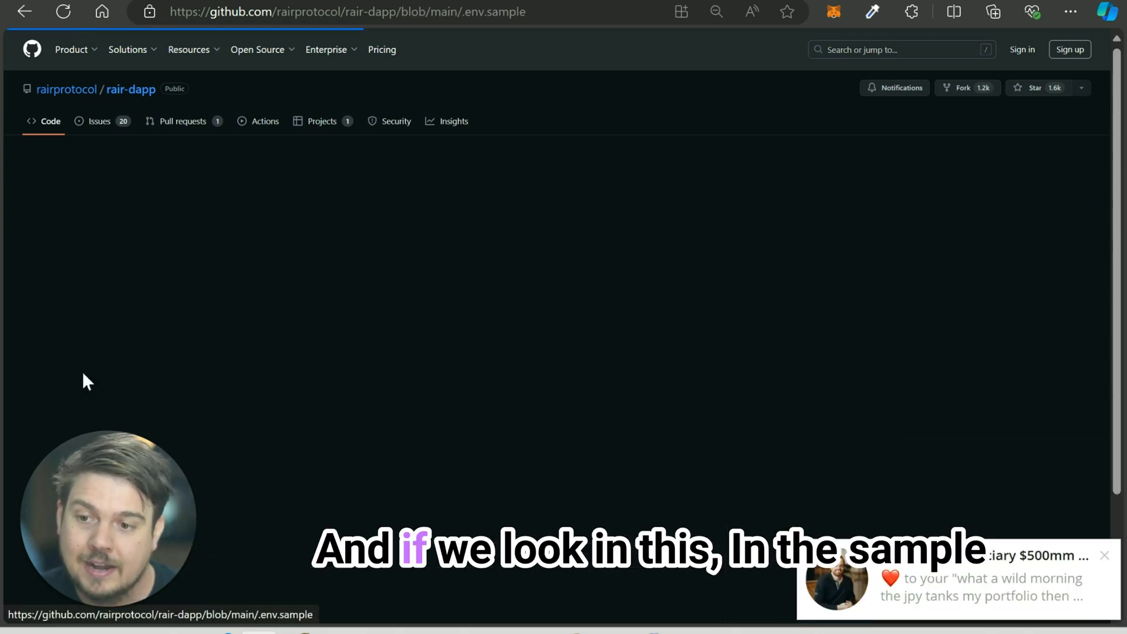
{"action": "left_click", "coordinate": [1105, 555]}
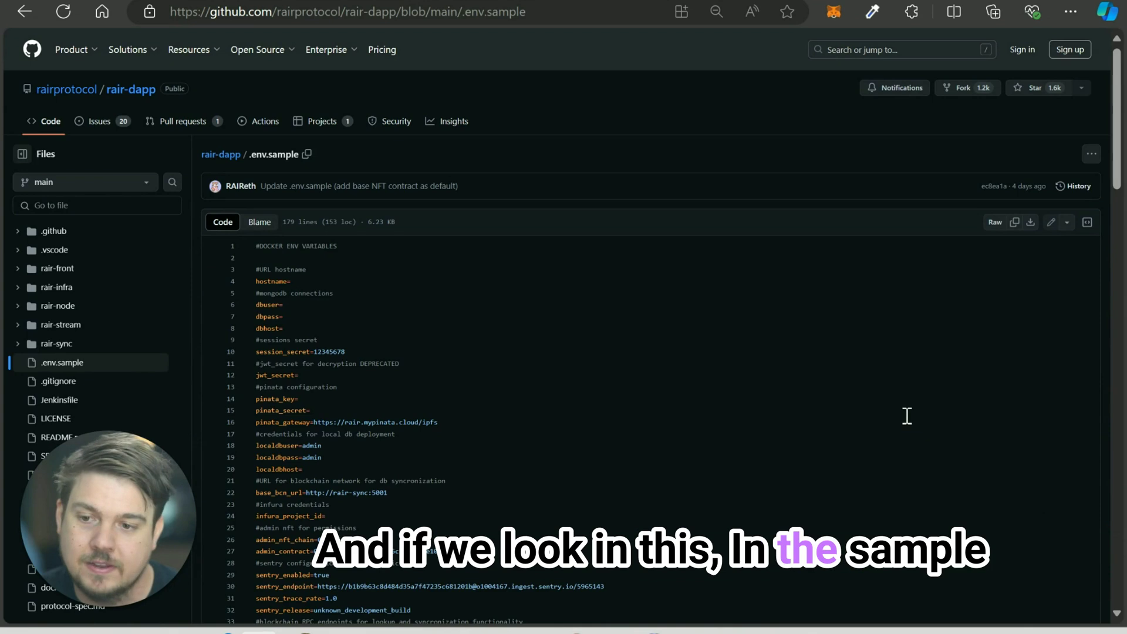
{"action": "scroll", "coordinate": [467, 419], "scroll_direction": "down", "scroll_amount": 3}
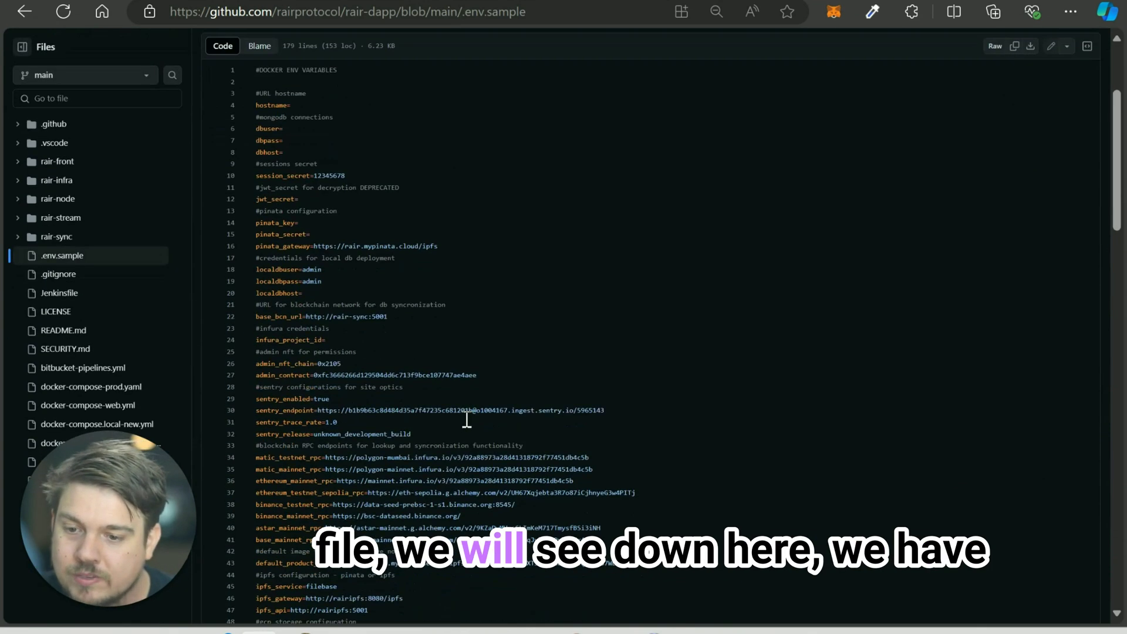
{"action": "left_click_drag", "start_coordinate": [407, 379], "coordinate": [315, 376]}
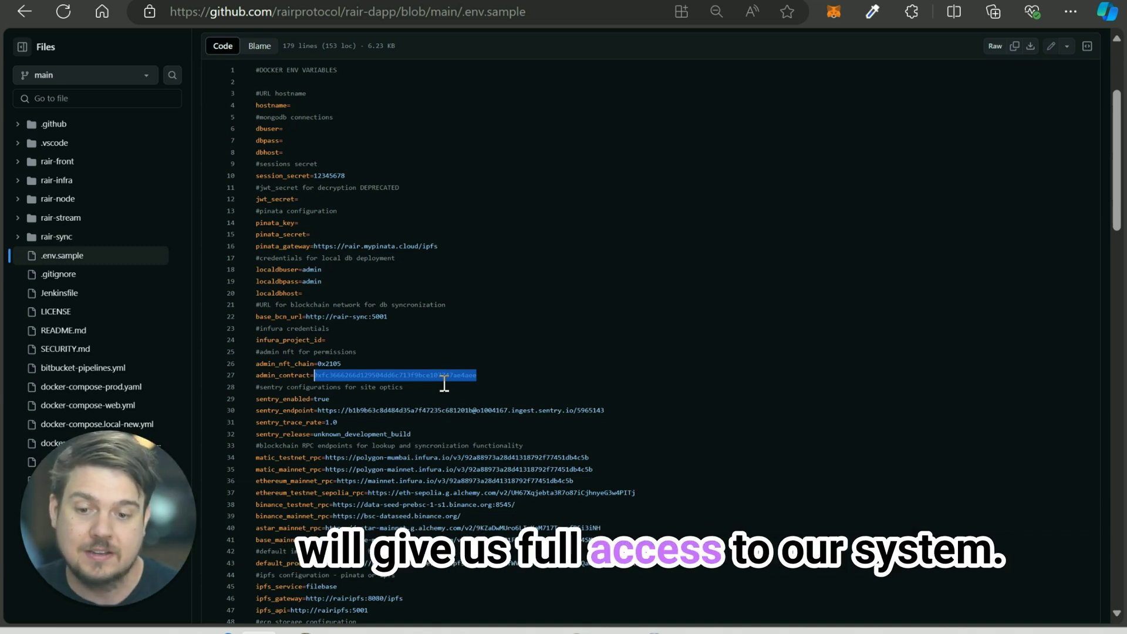
{"action": "left_click", "coordinate": [646, 630]}
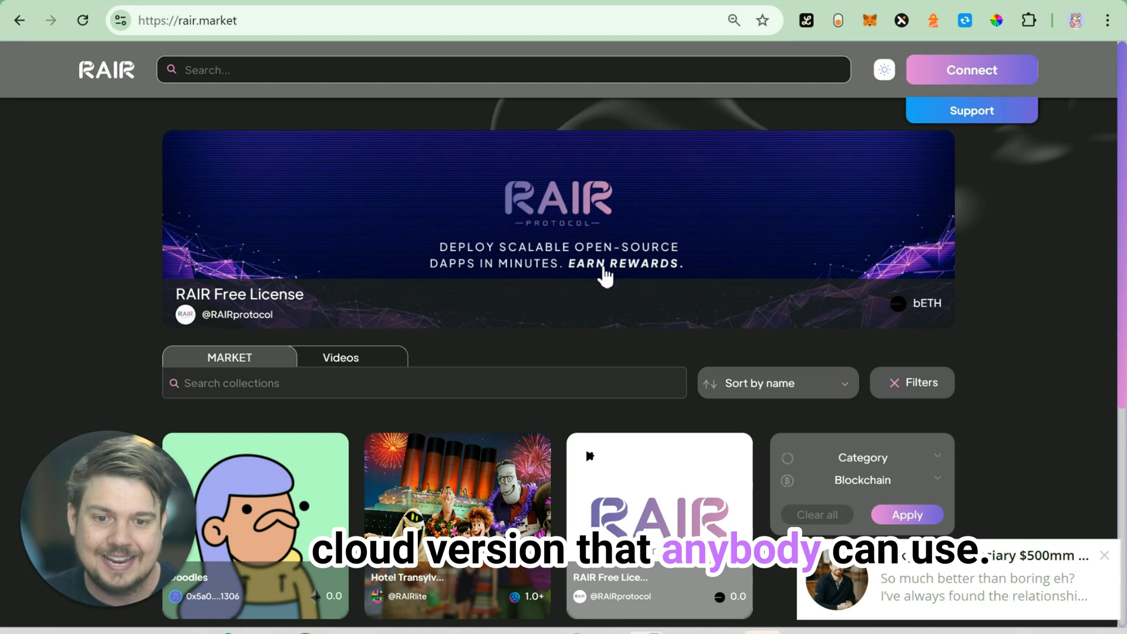
Load rairprotocol.xyz in a new tab and bring up the Welcome to RAIR login-method dialog
{"action": "left_click", "coordinate": [370, 20]}
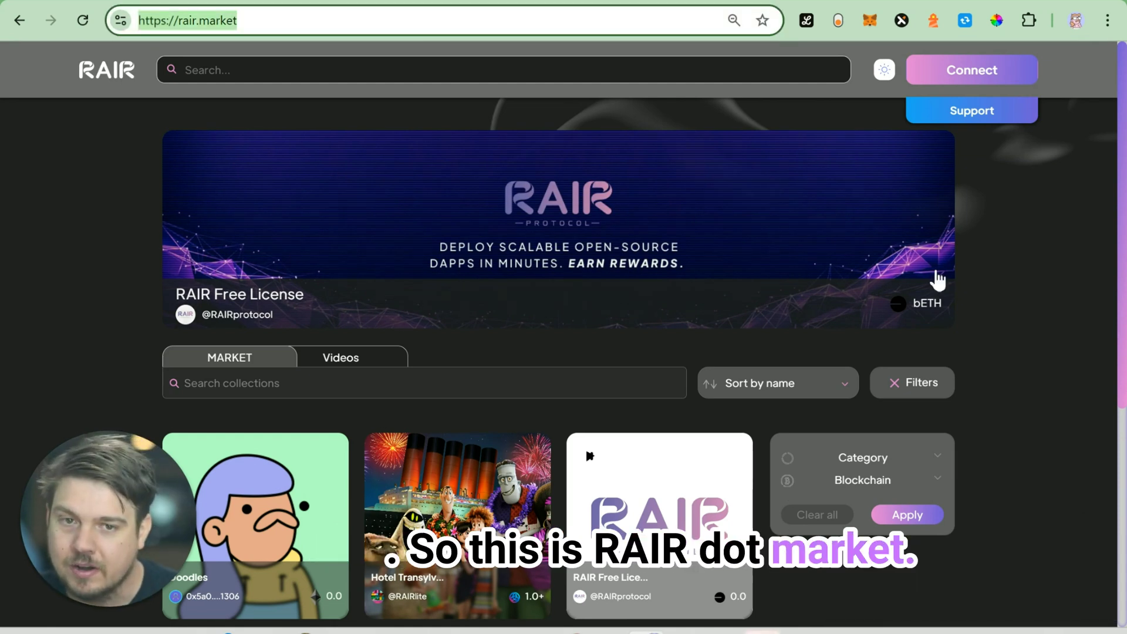
{"action": "left_click", "coordinate": [767, 109]}
{"action": "key", "text": "ctrl+t"}
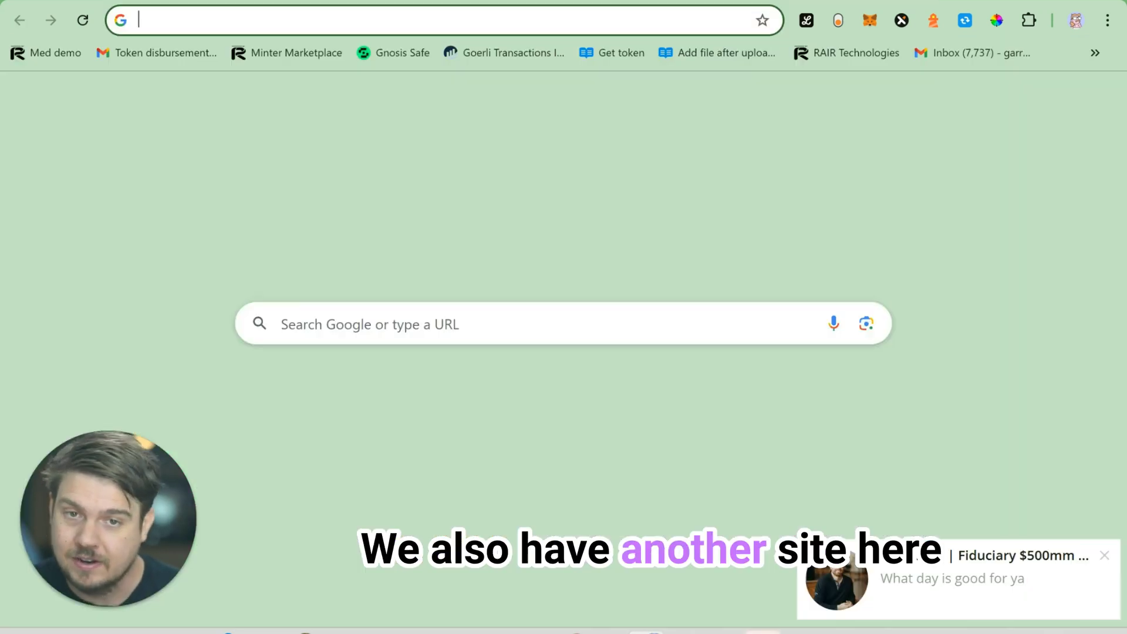
{"action": "type", "text": "rair"}
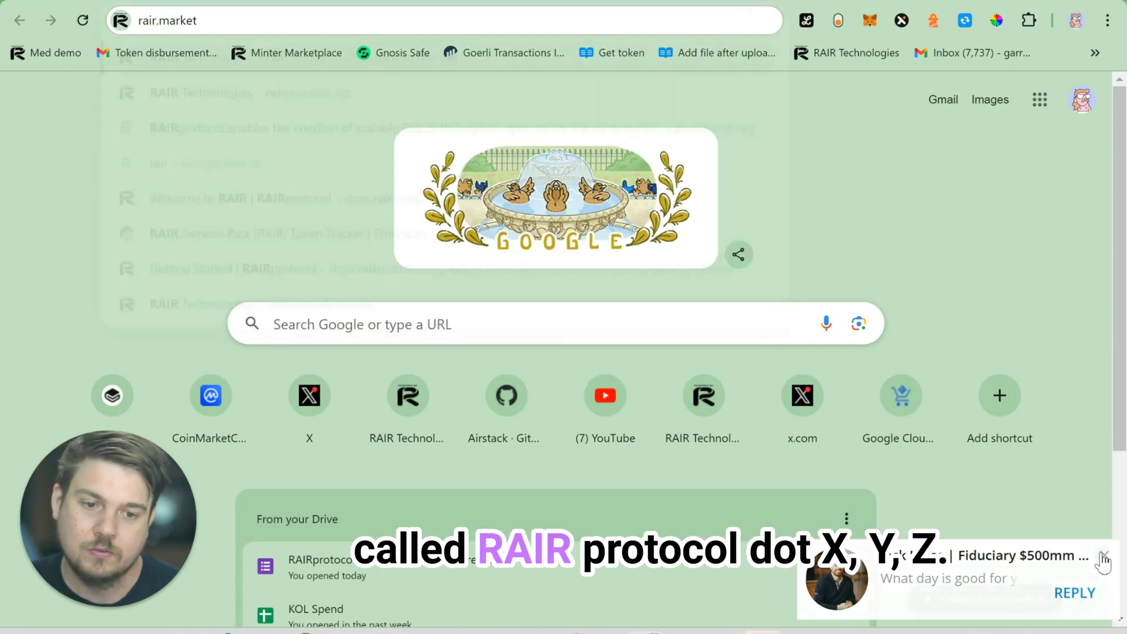
{"action": "type", "text": "protocol.xyz"}
{"action": "key", "text": "Return"}
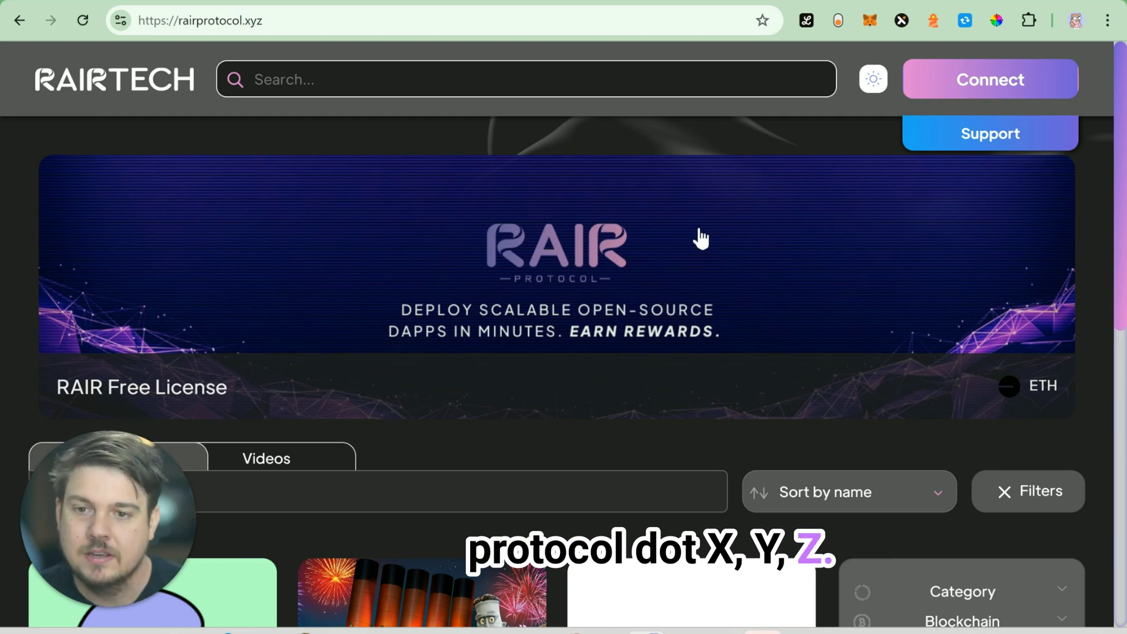
{"action": "left_click", "coordinate": [998, 78]}
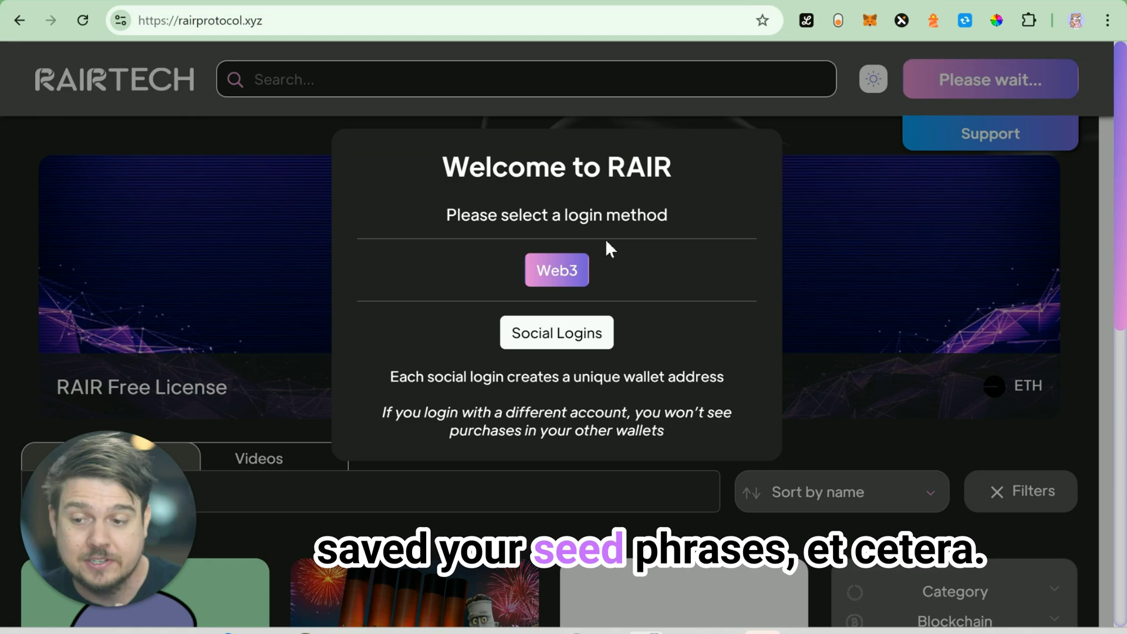
Log in via Social Logins with Google, choosing the account and approving web3auth.io
{"action": "left_click", "coordinate": [594, 348]}
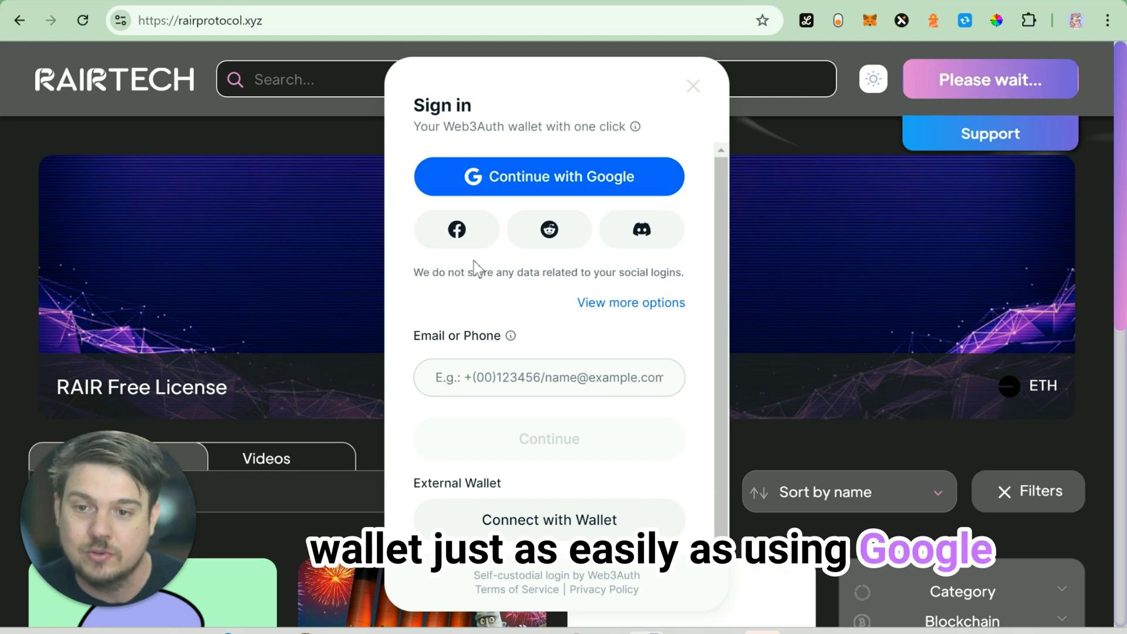
{"action": "left_click", "coordinate": [593, 188]}
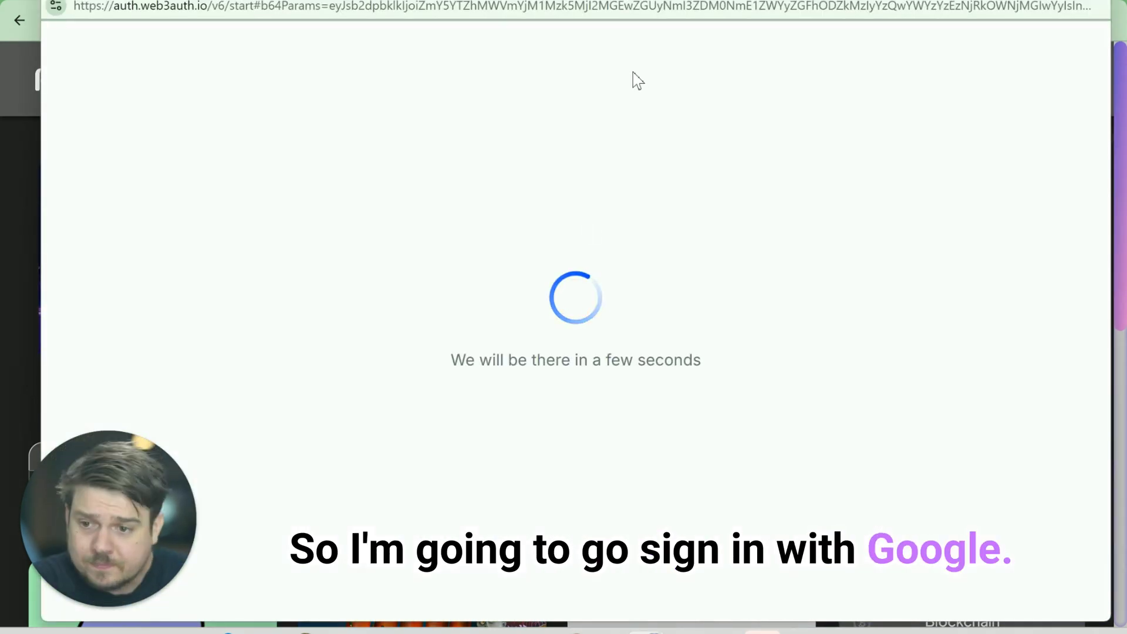
{"action": "left_click", "coordinate": [642, 252]}
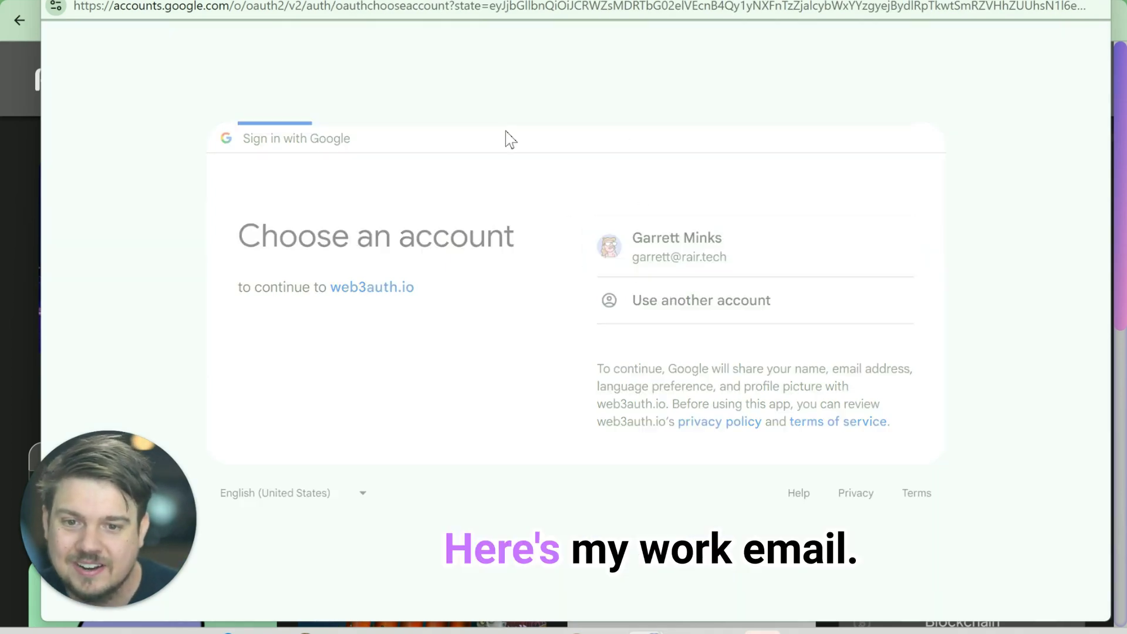
{"action": "left_click", "coordinate": [718, 418]}
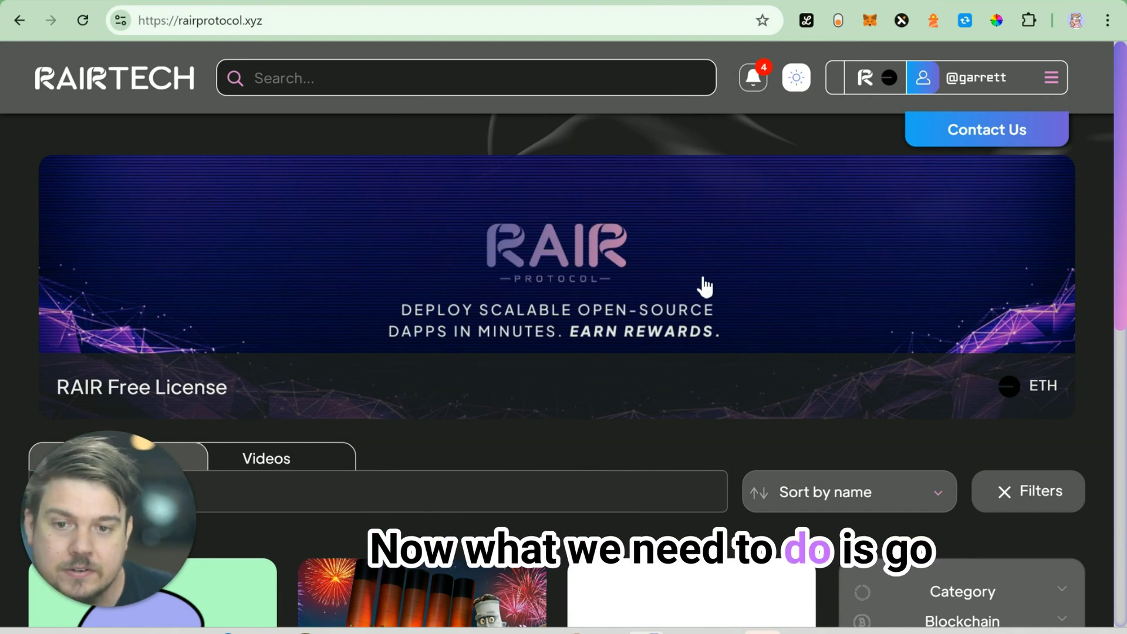
Open the RAIR Free License collection from the marketplace
{"action": "scroll", "coordinate": [705, 288], "scroll_direction": "down", "scroll_amount": 5}
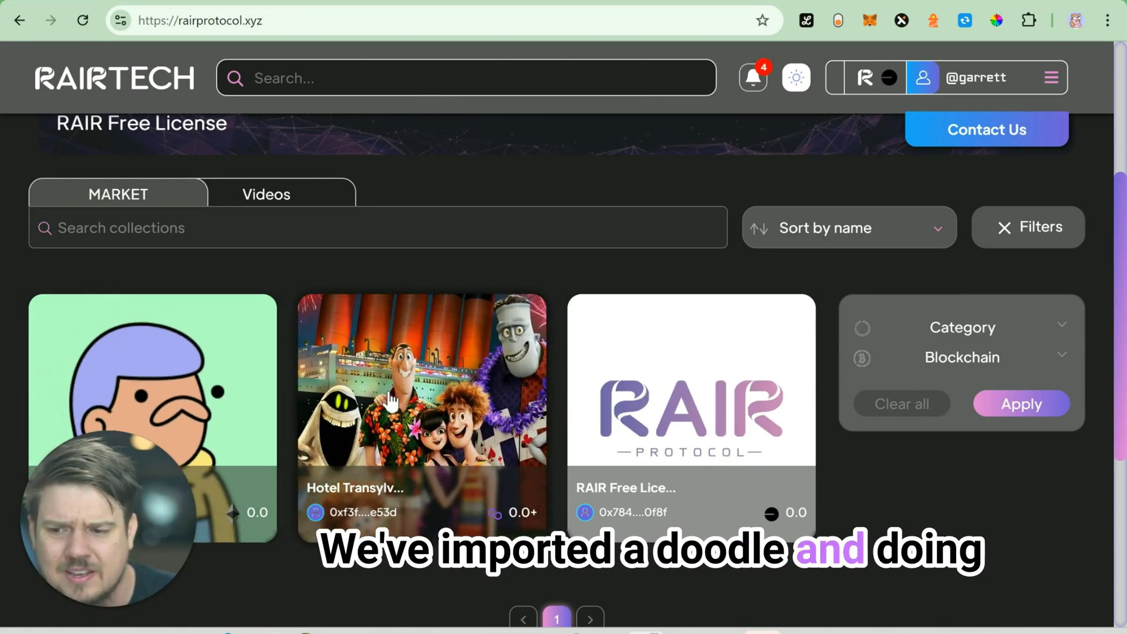
{"action": "scroll", "coordinate": [422, 364], "scroll_direction": "up", "scroll_amount": 5}
{"action": "left_click", "coordinate": [583, 309]}
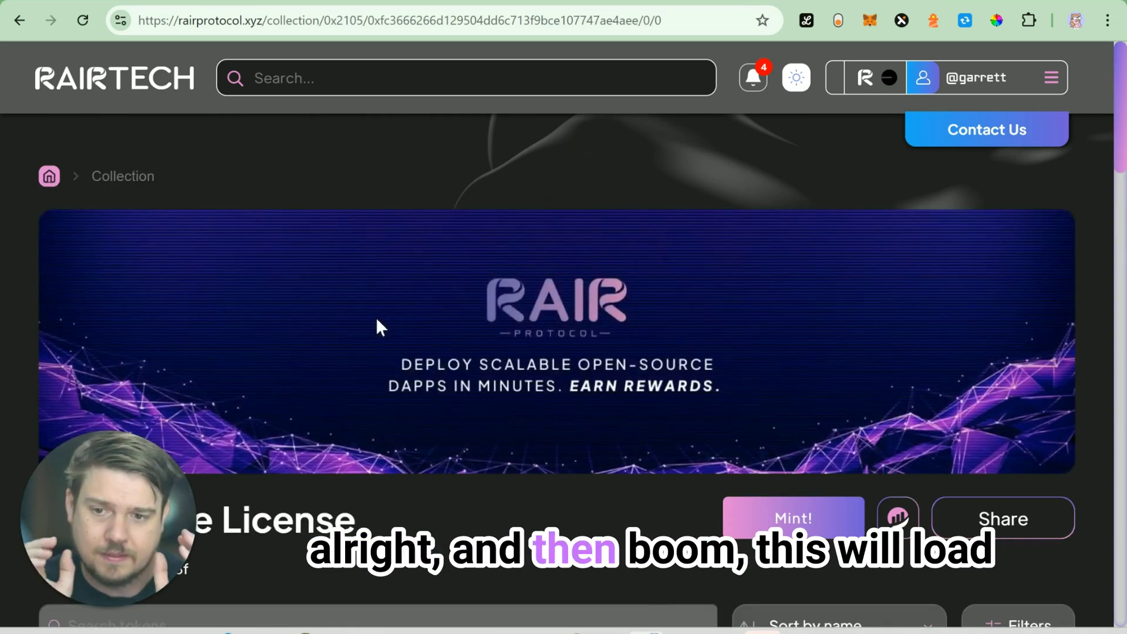
Show the Gas Sponsored and Need Base Gas mint tiers, both 0.0 ETH
{"action": "scroll", "coordinate": [378, 327], "scroll_direction": "down", "scroll_amount": 5}
{"action": "scroll", "coordinate": [339, 413], "scroll_direction": "up", "scroll_amount": 2}
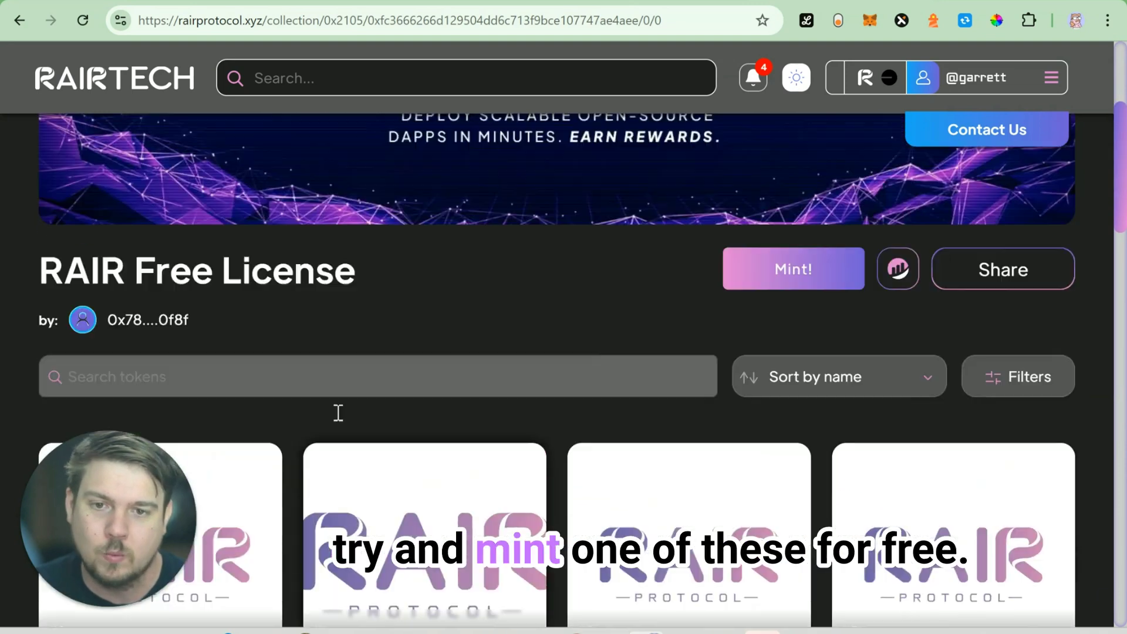
{"action": "scroll", "coordinate": [339, 413], "scroll_direction": "up", "scroll_amount": 4}
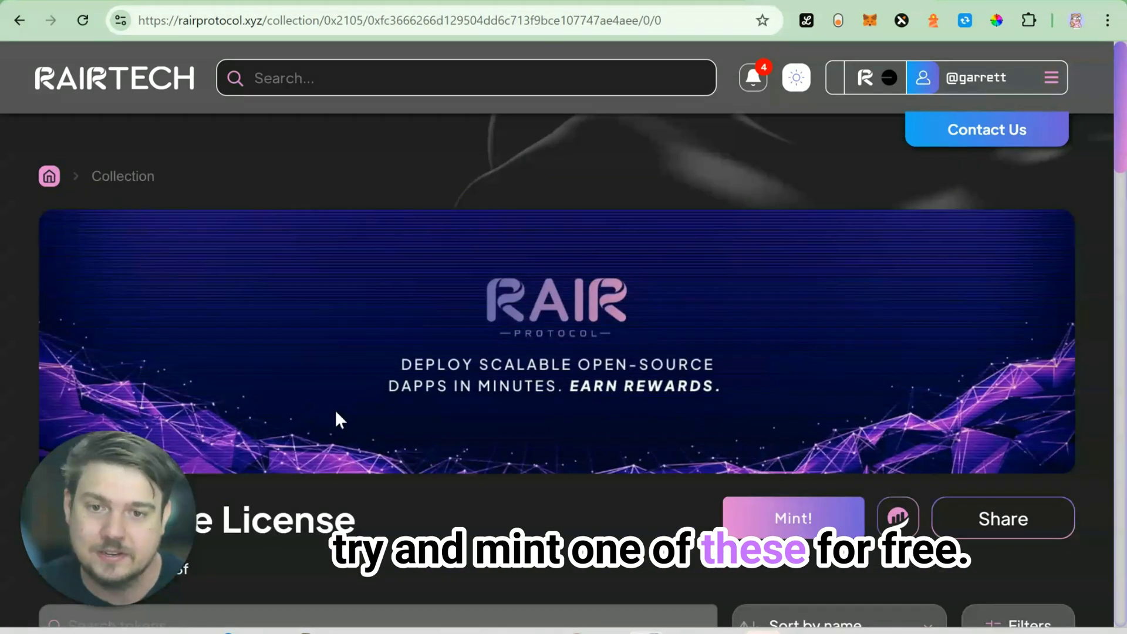
{"action": "left_click", "coordinate": [775, 521]}
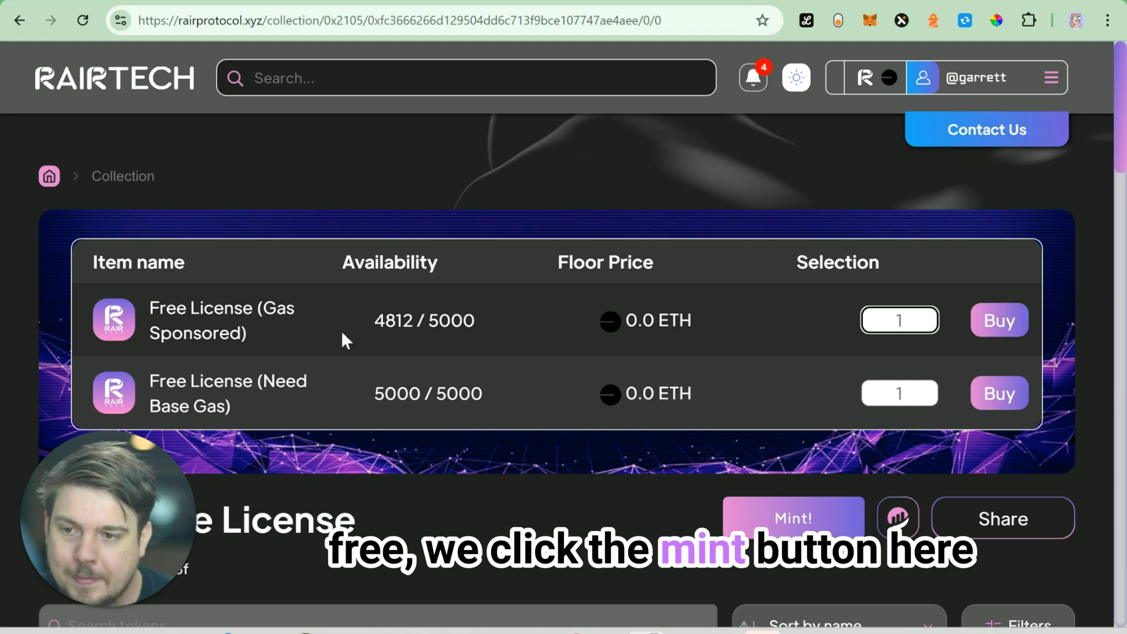
{"action": "left_click_drag", "start_coordinate": [254, 344], "coordinate": [165, 329]}
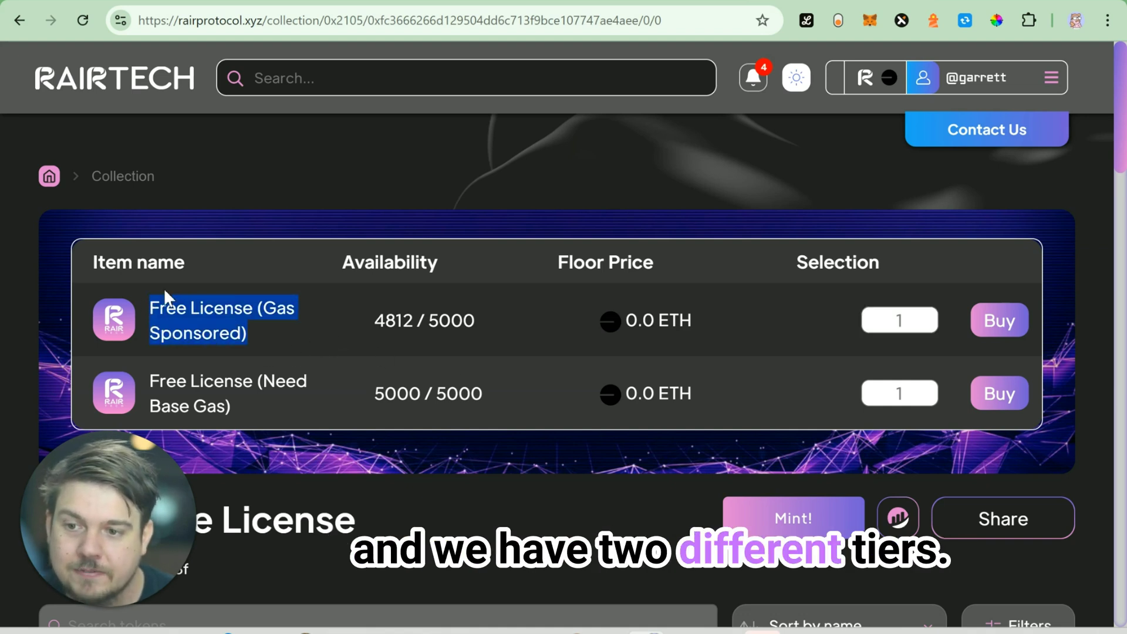
{"action": "left_click", "coordinate": [251, 343]}
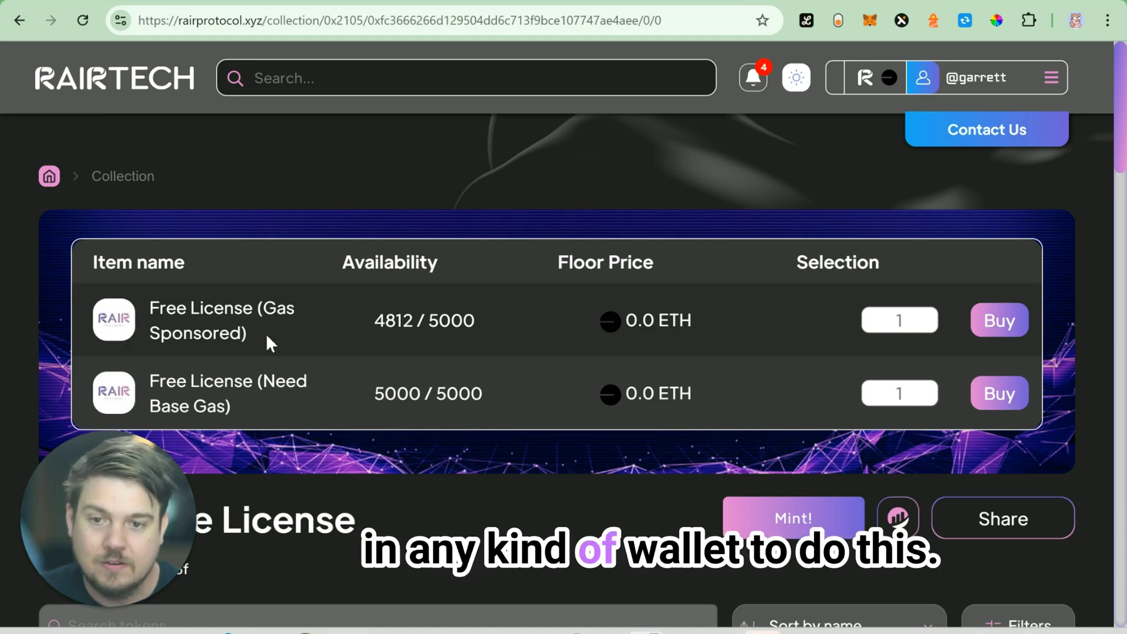
Purchase one gas-sponsored Free License token (#47) and open its Single Token page
{"action": "left_click", "coordinate": [1011, 324]}
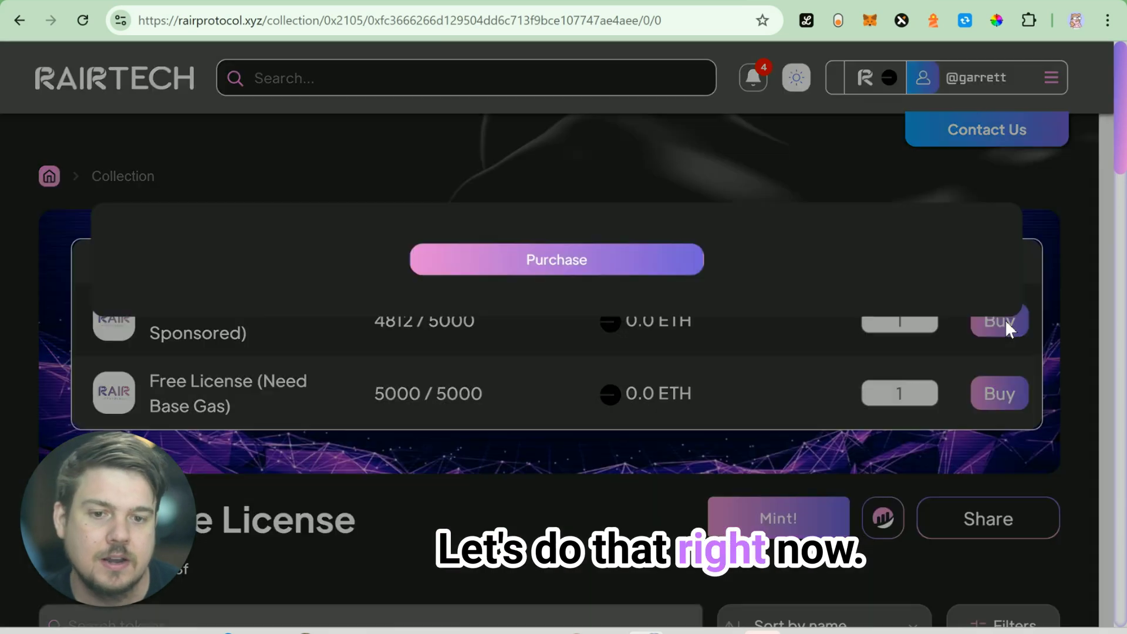
{"action": "left_click", "coordinate": [698, 271]}
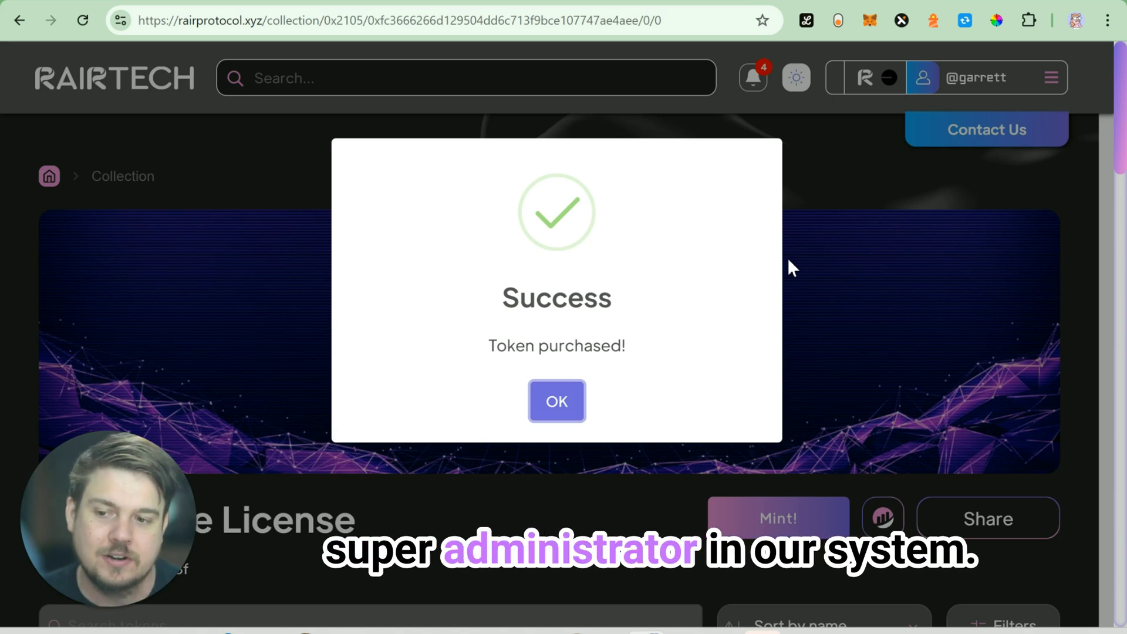
{"action": "left_click", "coordinate": [557, 399]}
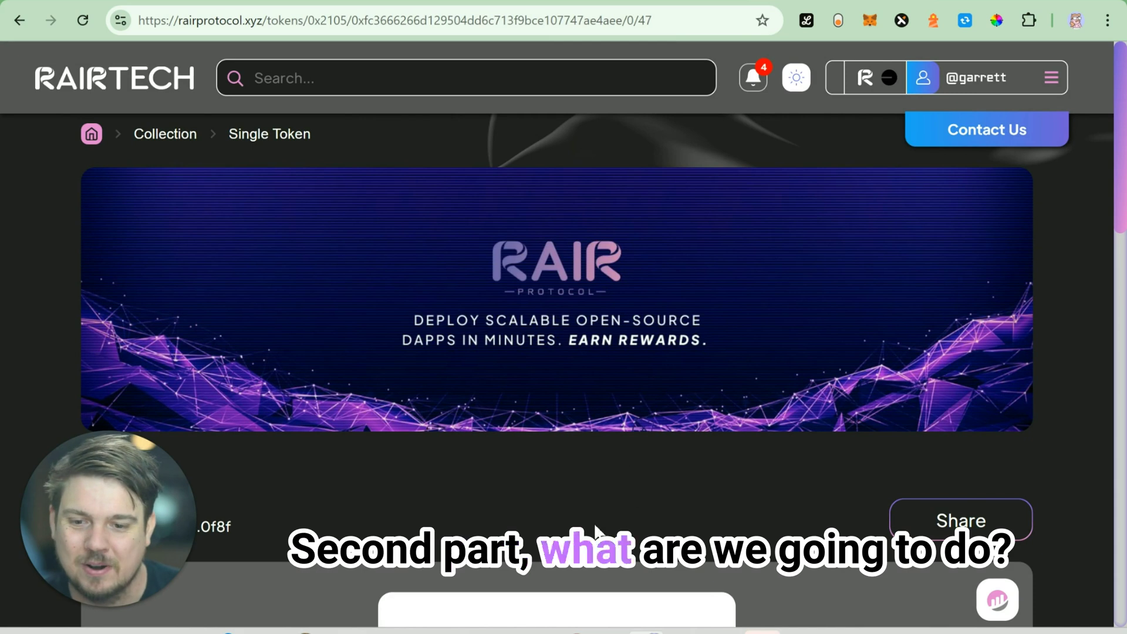
Bring up Windows Terminal, then return to the docs' Updating RAIRprotocol section
{"action": "key", "text": "alt+Tab"}
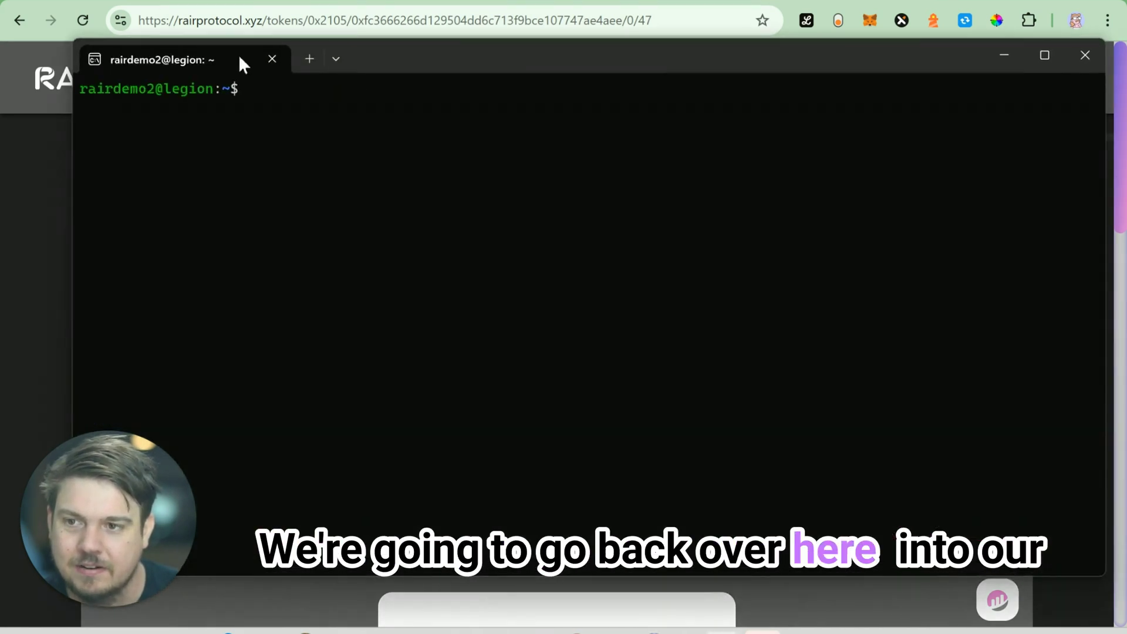
{"action": "left_click_drag", "start_coordinate": [239, 57], "coordinate": [226, 64]}
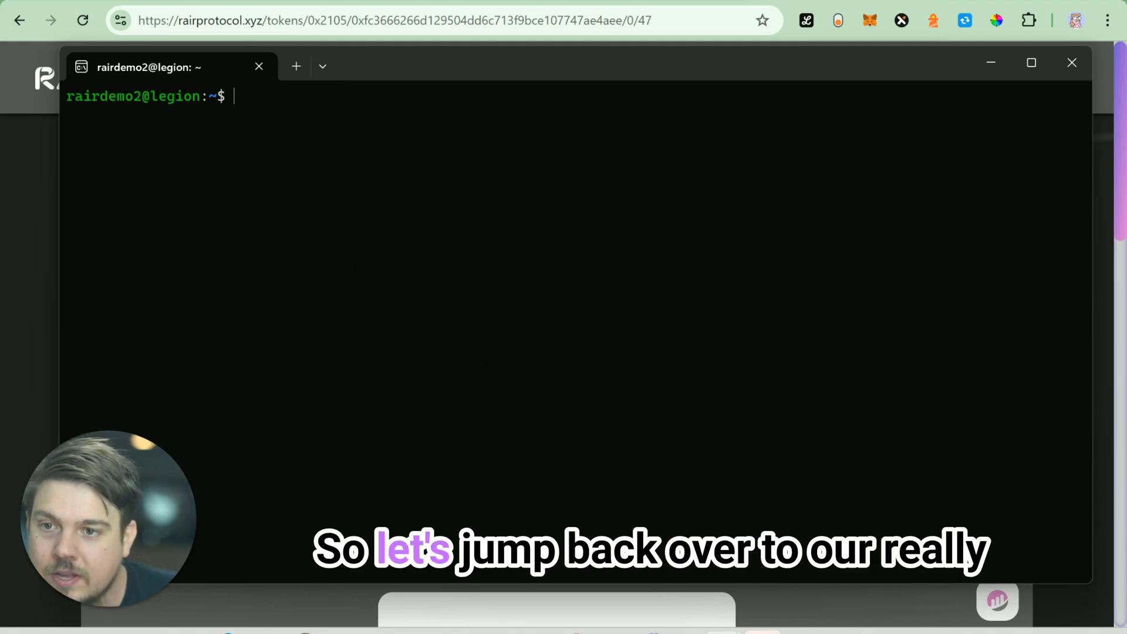
{"action": "left_click", "coordinate": [317, 3]}
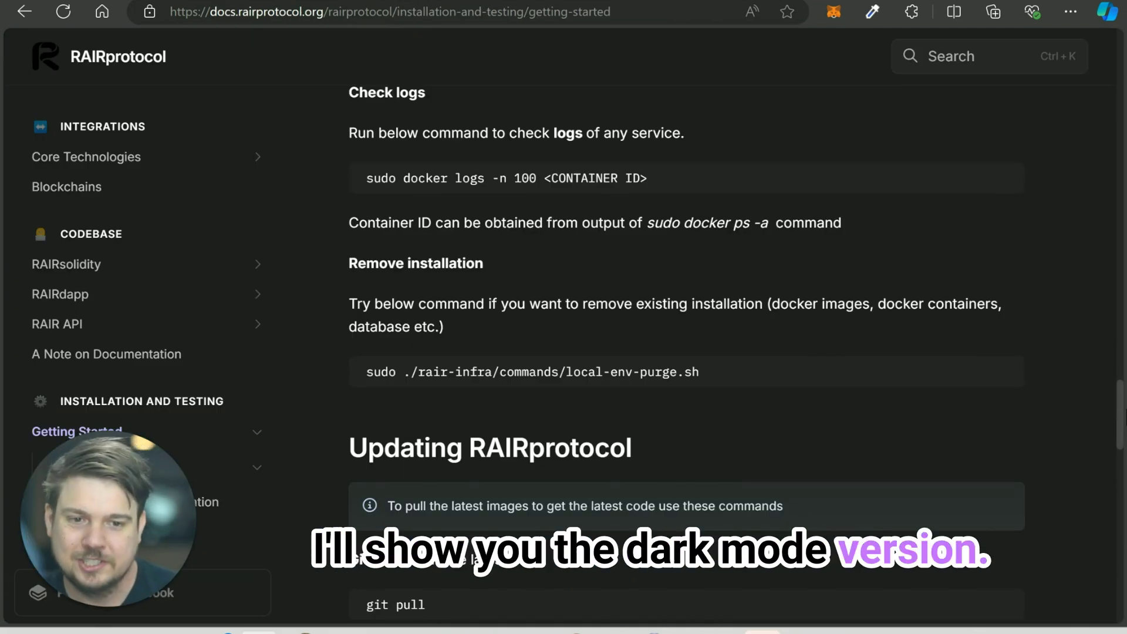
Copy the 'git pull' command from the Updating RAIRprotocol code block
{"action": "left_click_drag", "start_coordinate": [1119, 419], "coordinate": [1121, 457]}
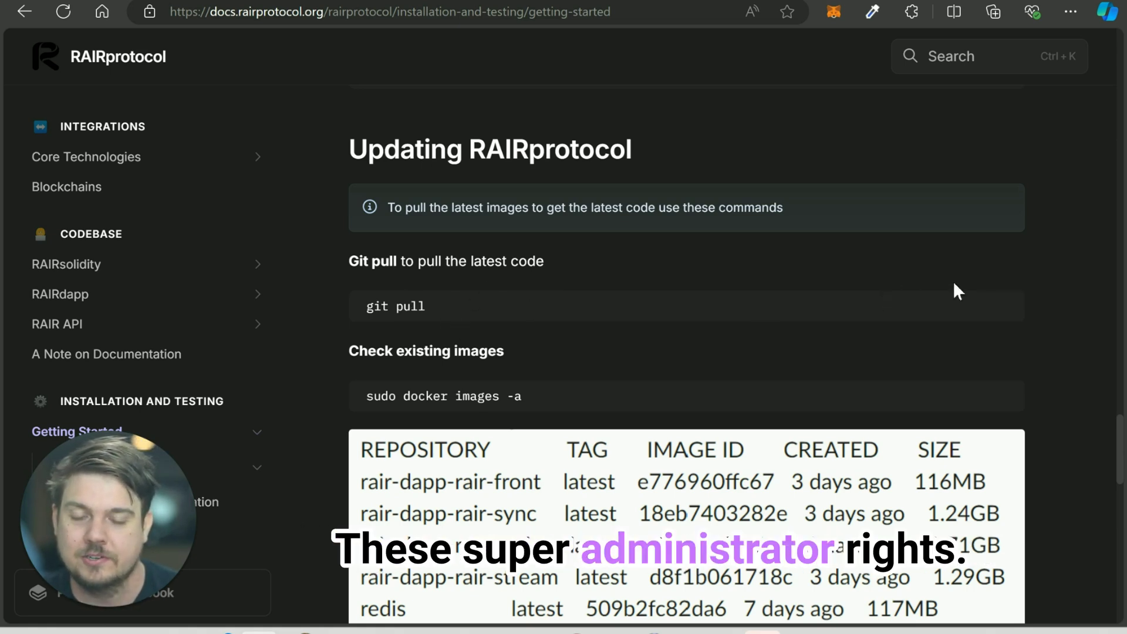
{"action": "left_click", "coordinate": [1004, 313]}
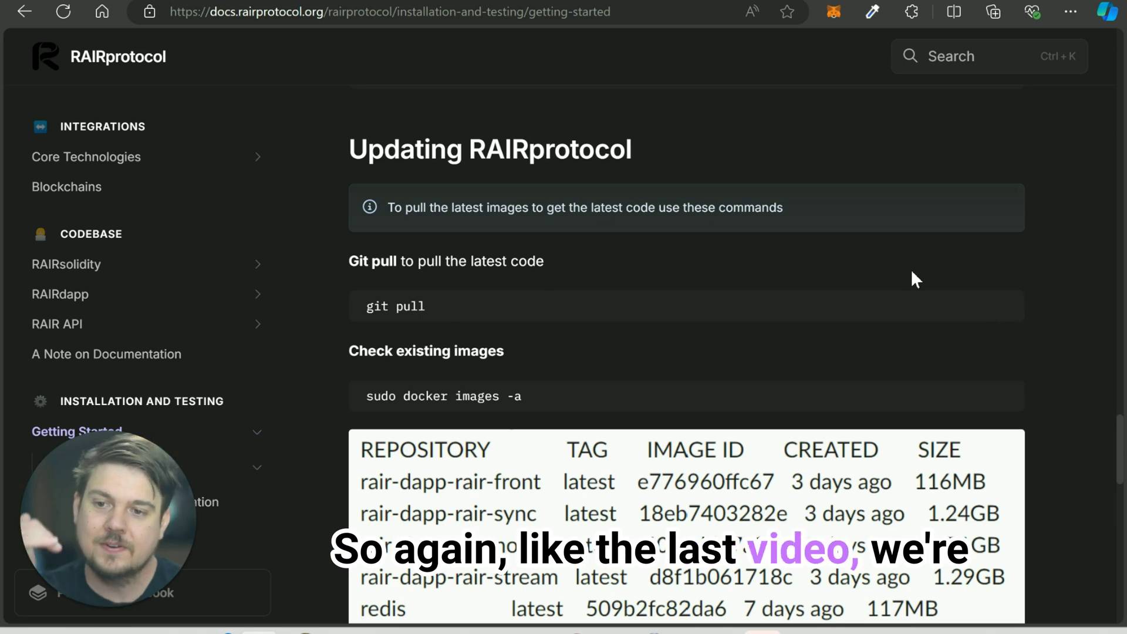
Run 'git pull' in the Ubuntu terminal to fetch the latest rair-dapp code
{"action": "mouse_move", "coordinate": [724, 631]}
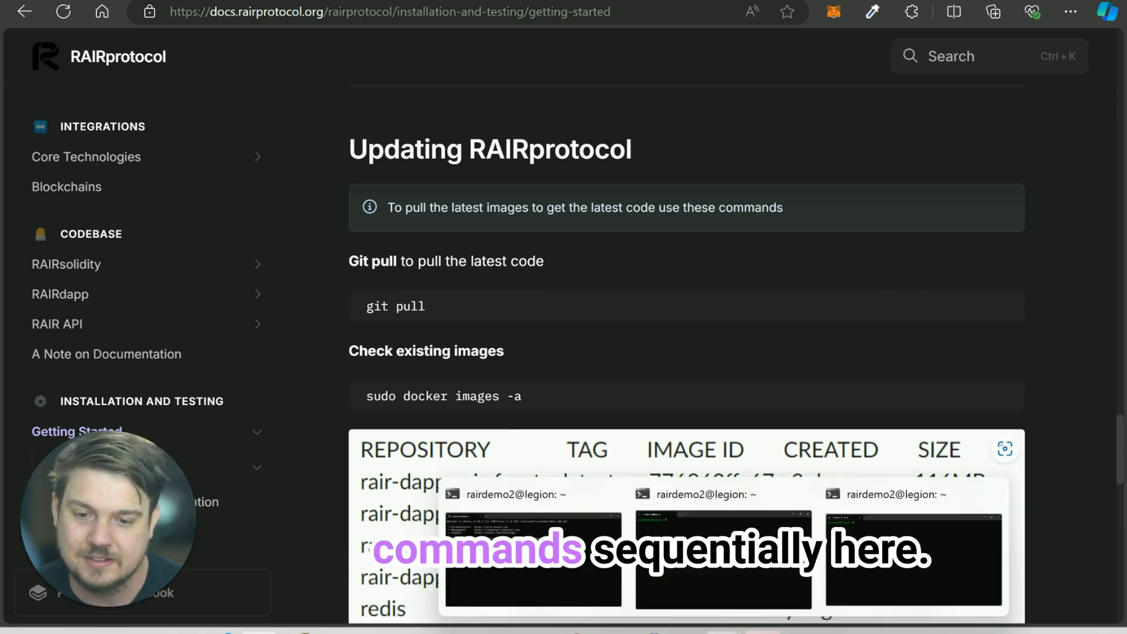
{"action": "left_click", "coordinate": [892, 525]}
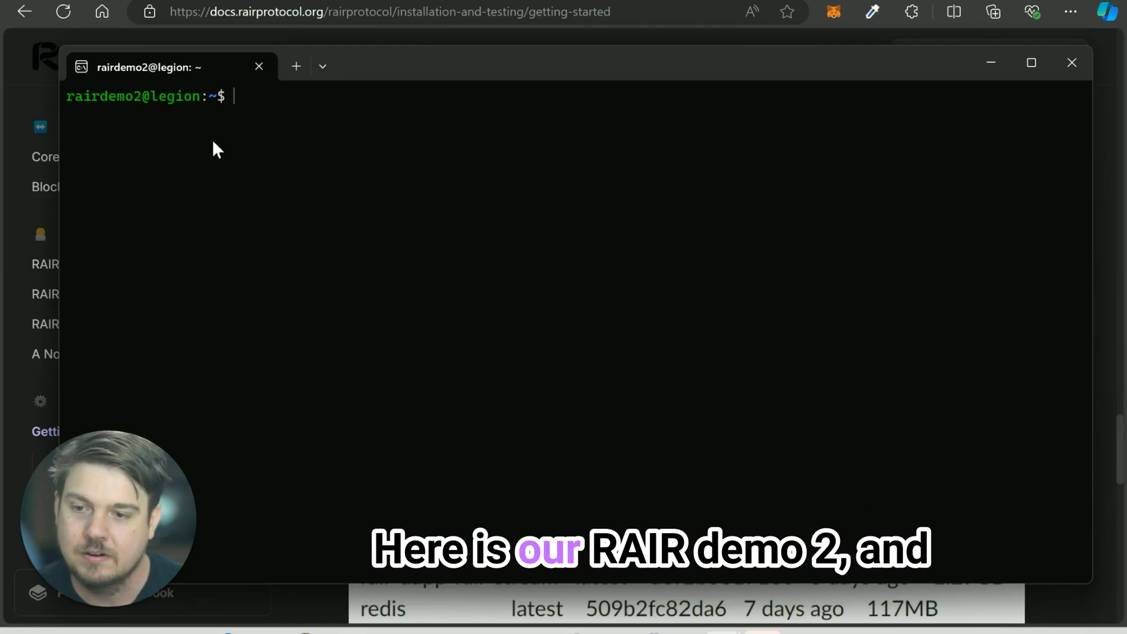
{"action": "key", "text": "ctrl+v"}
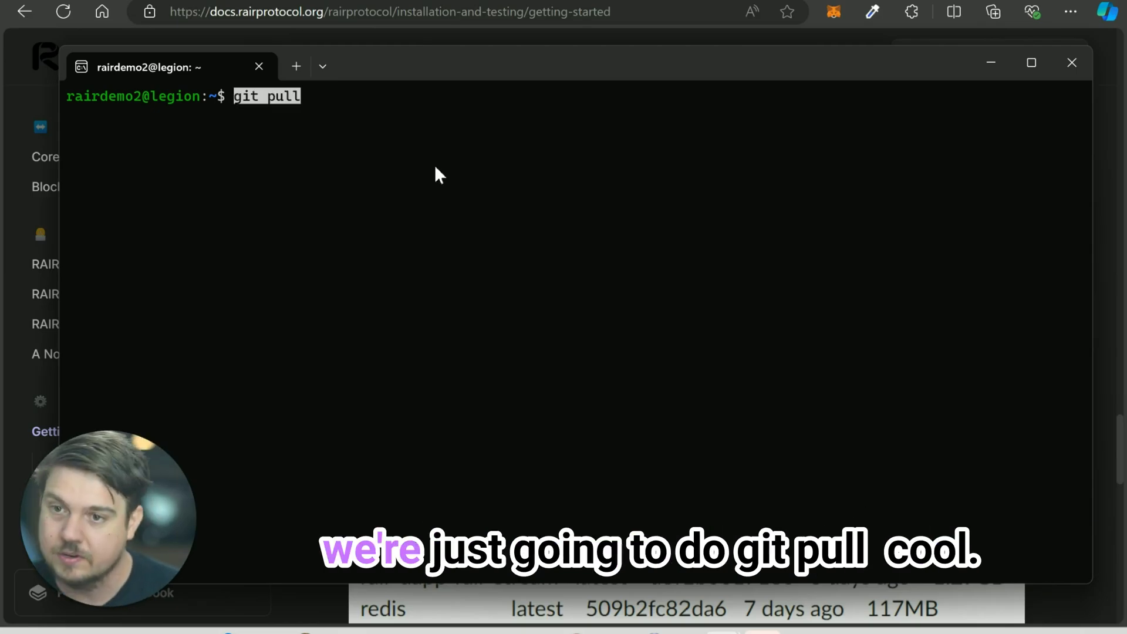
{"action": "key", "text": "Return"}
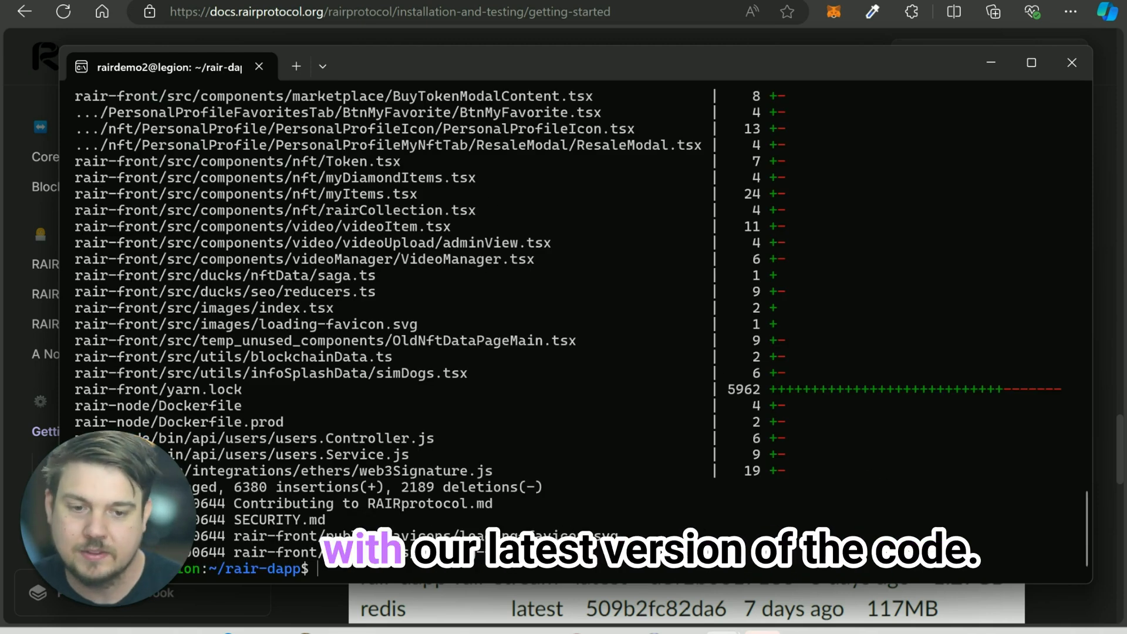
Copy 'sudo docker images -a' from the docs and return to the Ubuntu terminal
{"action": "key", "text": "alt+Tab"}
{"action": "scroll", "coordinate": [555, 352], "scroll_direction": "down", "scroll_amount": 3}
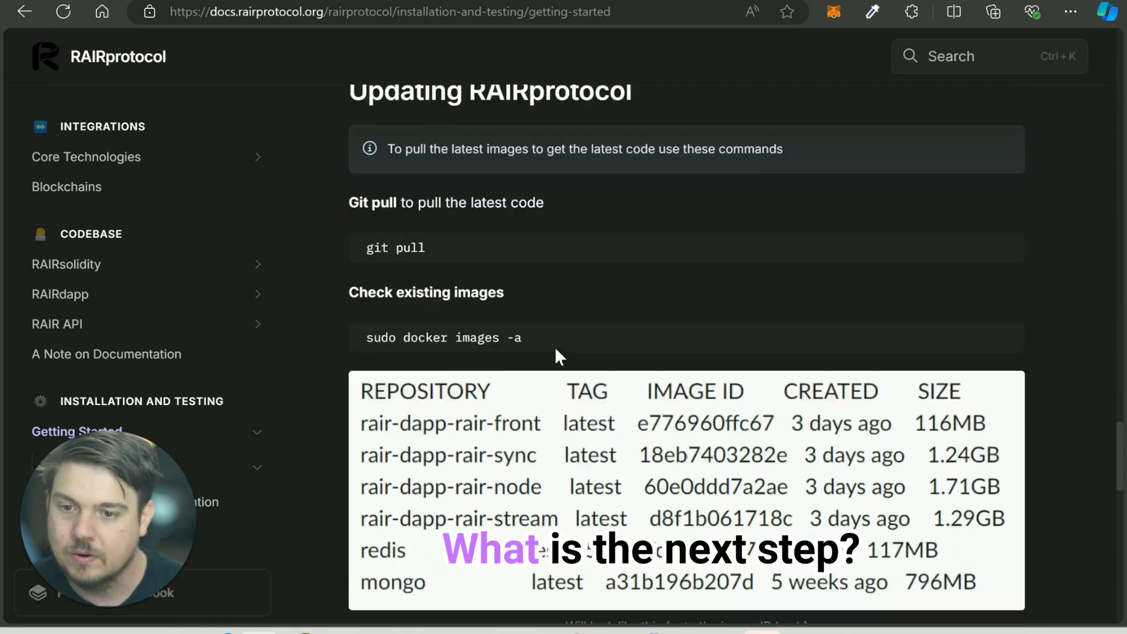
{"action": "left_click", "coordinate": [624, 233]}
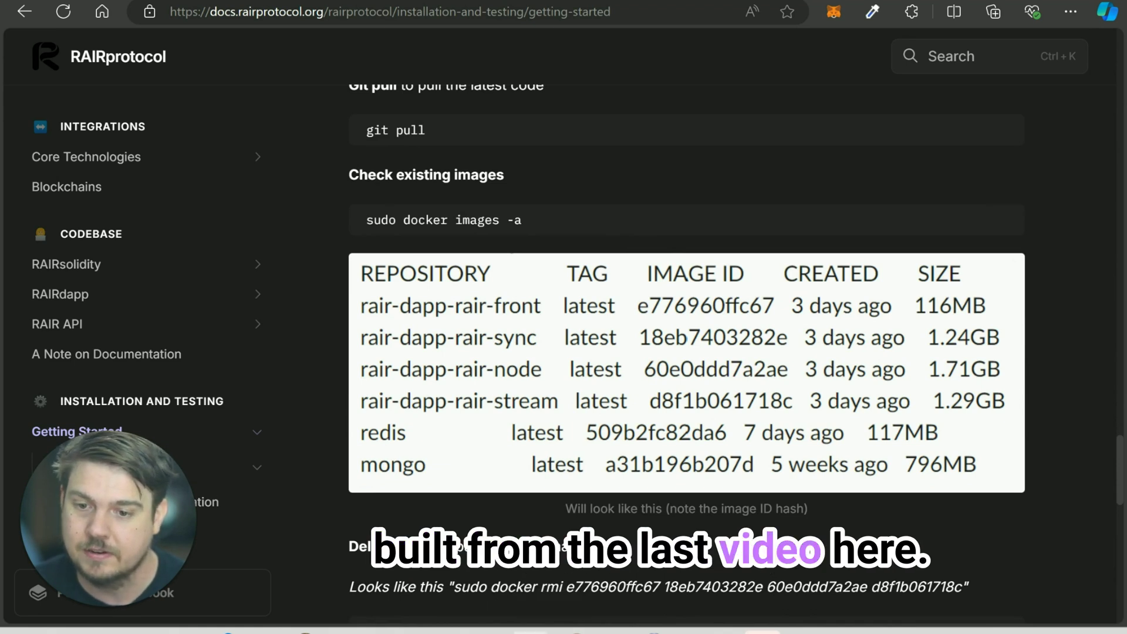
{"action": "left_click", "coordinate": [519, 630]}
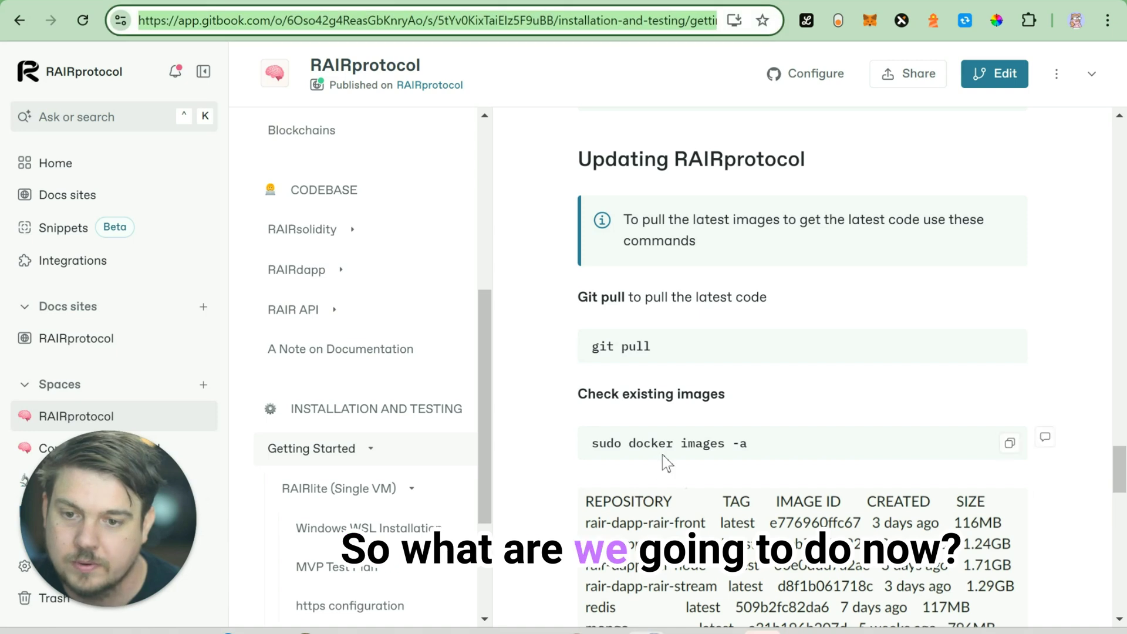
Select 'sudo docker rmi' under the Delete images section and return to the terminal
{"action": "scroll", "coordinate": [665, 462], "scroll_direction": "down", "scroll_amount": 2}
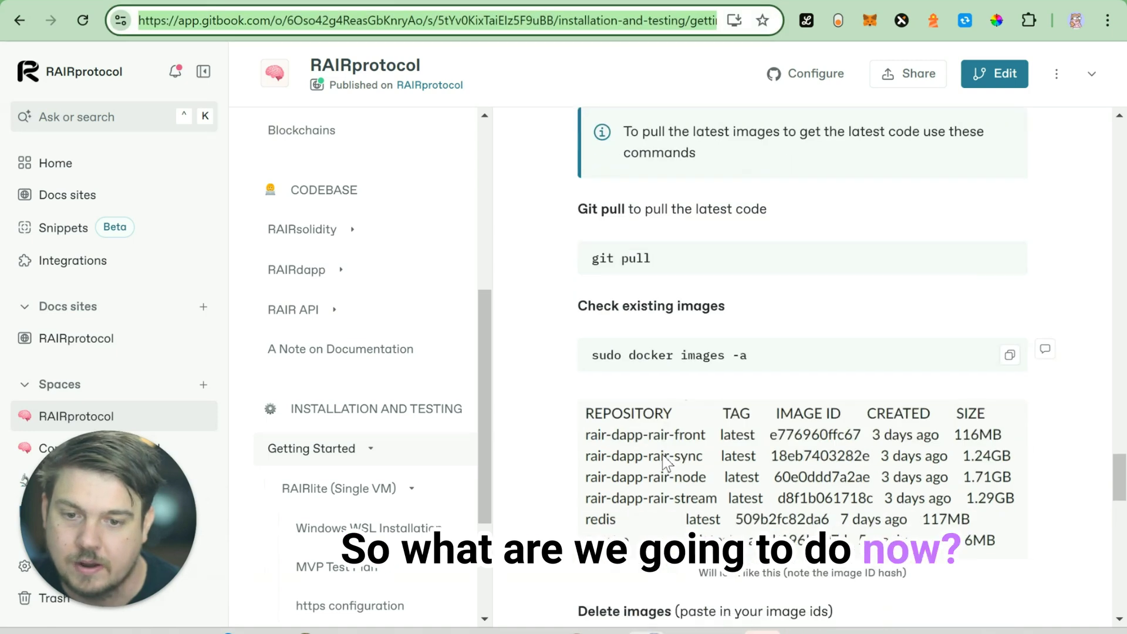
{"action": "scroll", "coordinate": [665, 462], "scroll_direction": "down", "scroll_amount": 5}
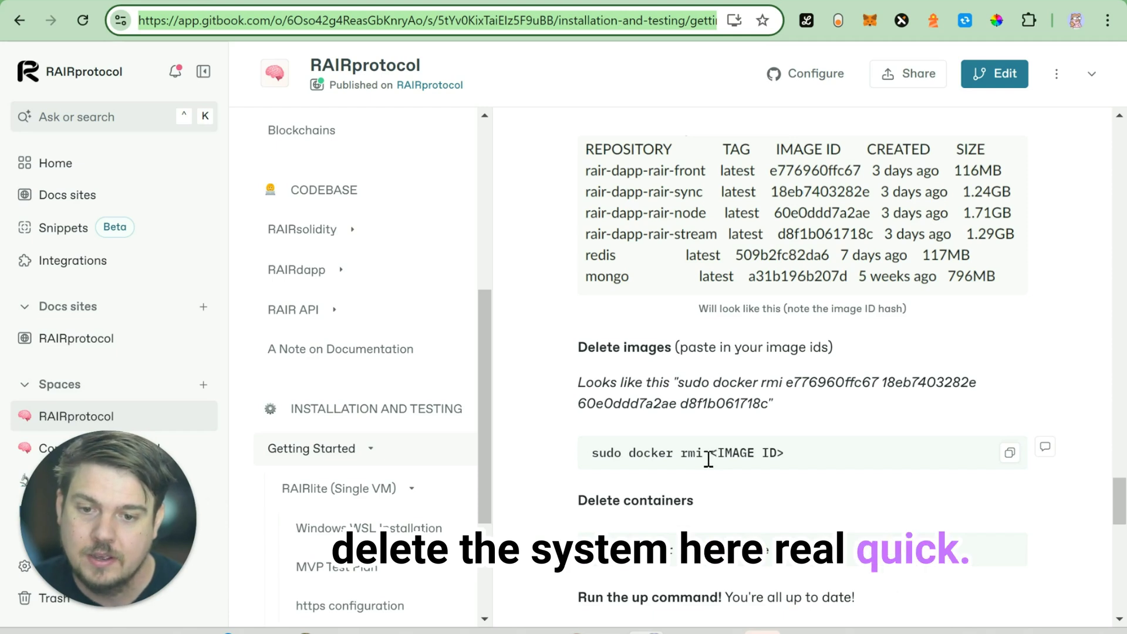
{"action": "left_click_drag", "start_coordinate": [709, 459], "coordinate": [585, 466]}
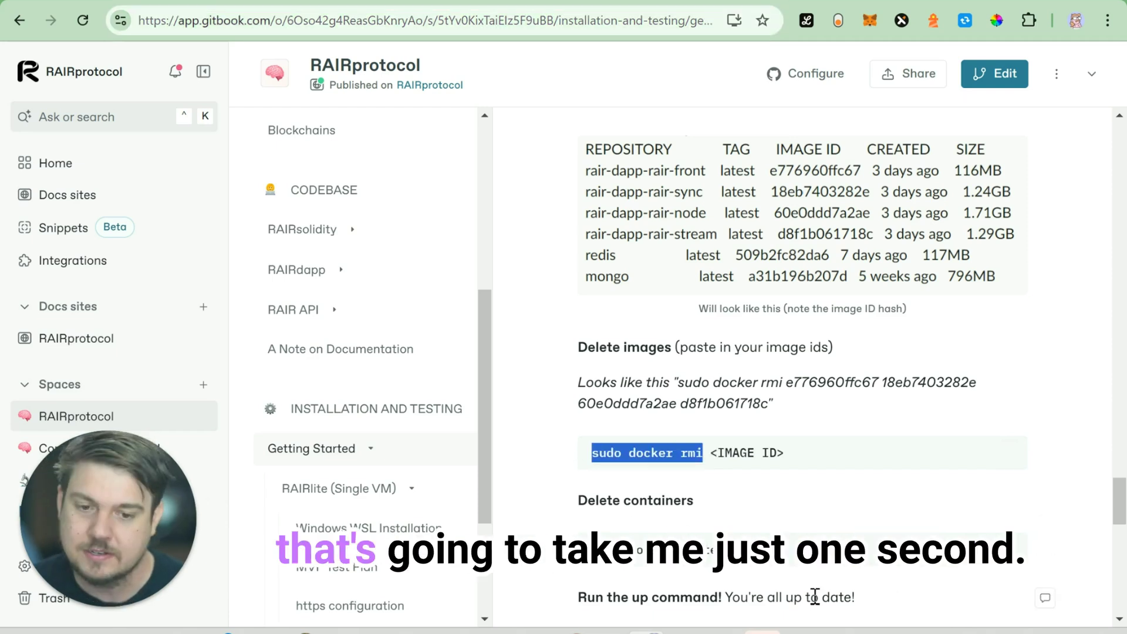
{"action": "left_click", "coordinate": [731, 632]}
Start a 'sudo docker rmi' command with the rair-sync and rair-stream image IDs
{"action": "left_click", "coordinate": [1022, 571]}
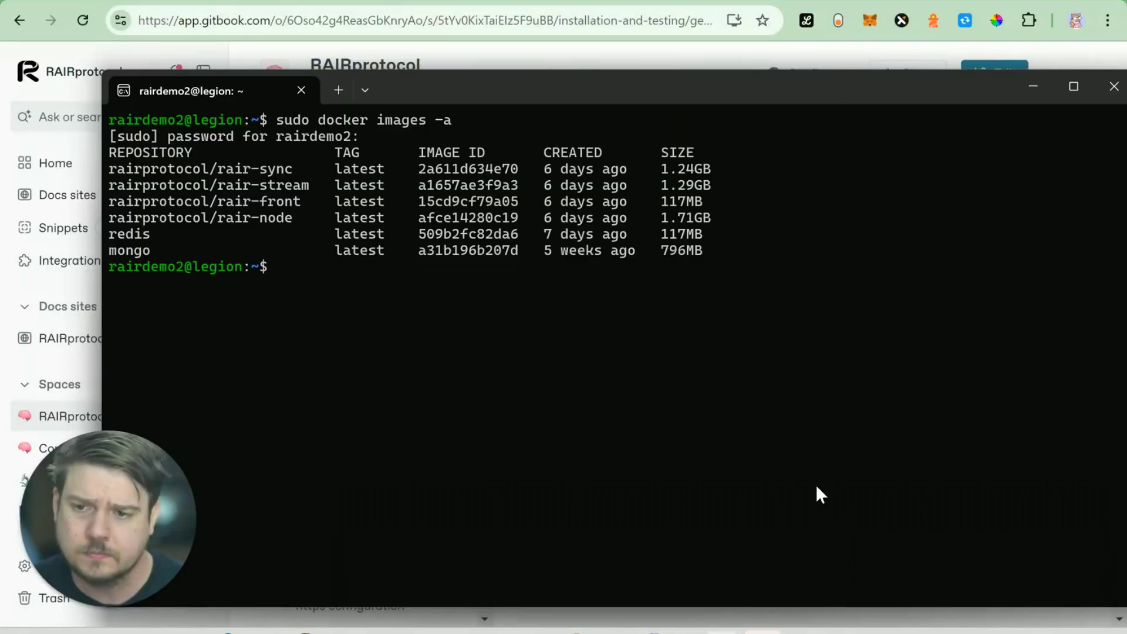
{"action": "key", "text": "ctrl+v"}
{"action": "key", "text": "Tab"}
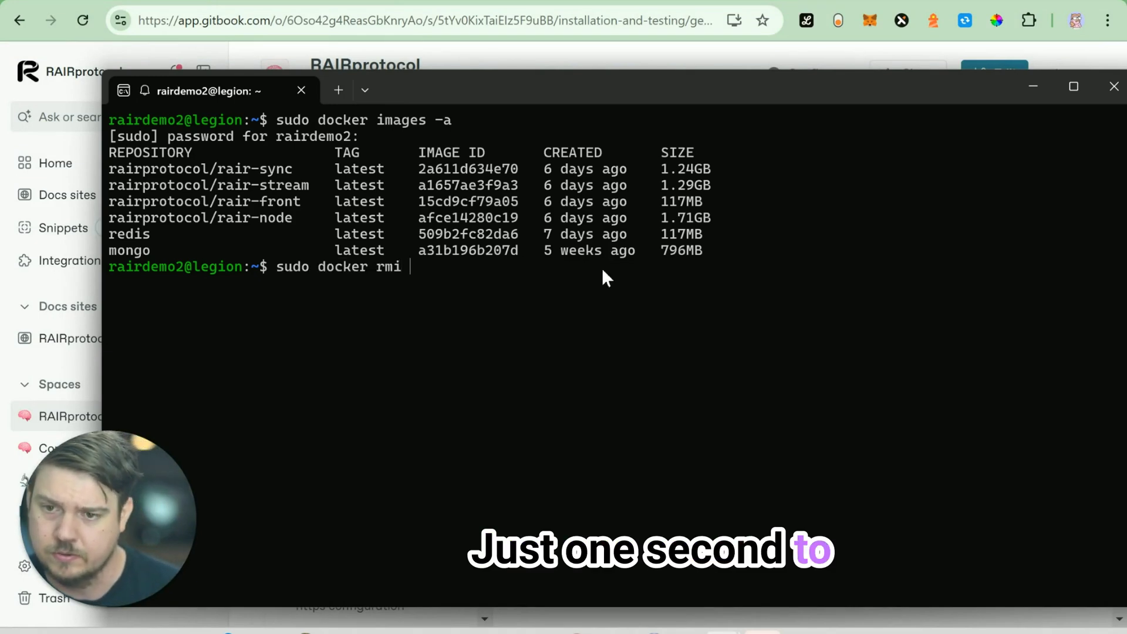
{"action": "left_click_drag", "start_coordinate": [519, 169], "coordinate": [418, 169]}
{"action": "key", "text": "ctrl+c"}
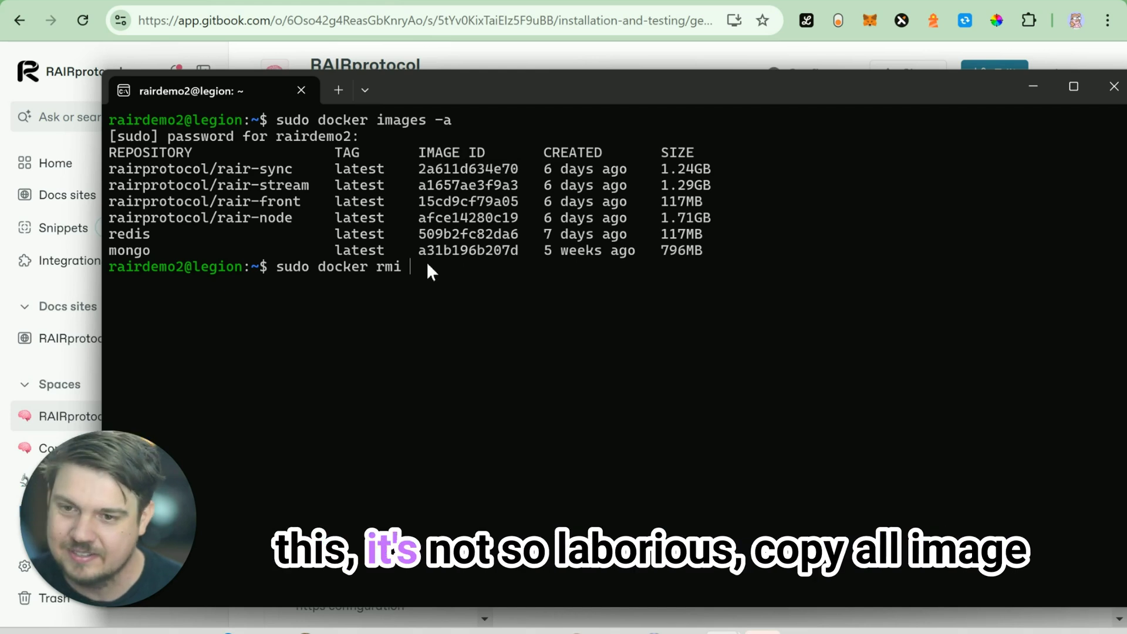
{"action": "key", "text": "ctrl+v"}
{"action": "left_click_drag", "start_coordinate": [519, 185], "coordinate": [418, 184]}
{"action": "key", "text": "ctrl+c"}
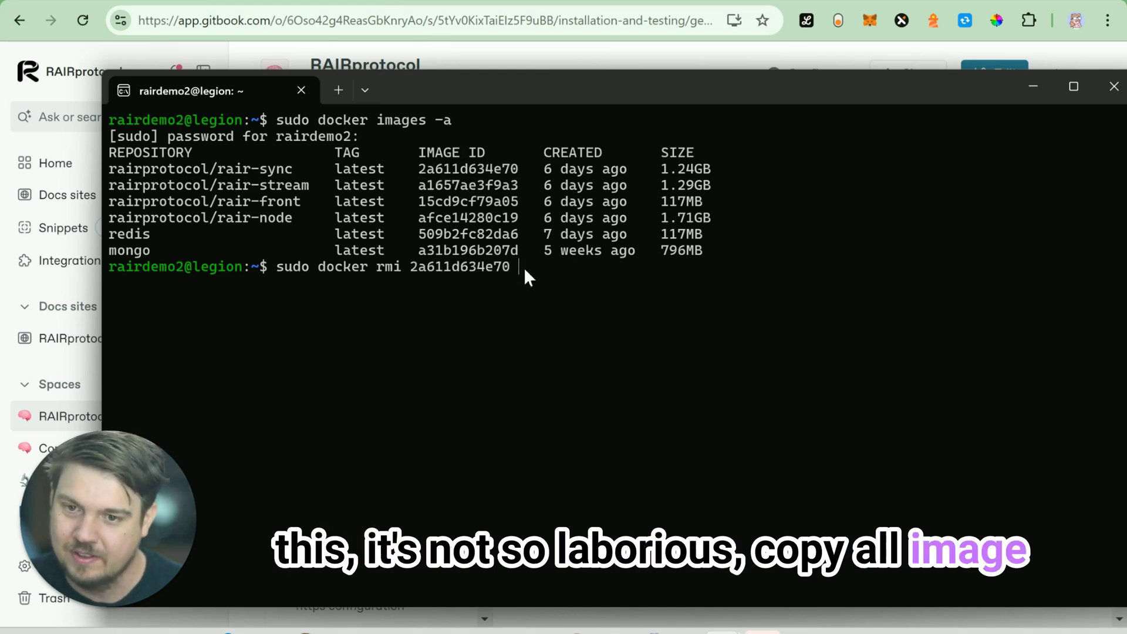
{"action": "key", "text": "ctrl+v"}
Append the rair-front, rair-node, redis and mongo image IDs and run the removal
{"action": "left_click_drag", "start_coordinate": [518, 202], "coordinate": [424, 201]}
{"action": "key", "text": "ctrl+c"}
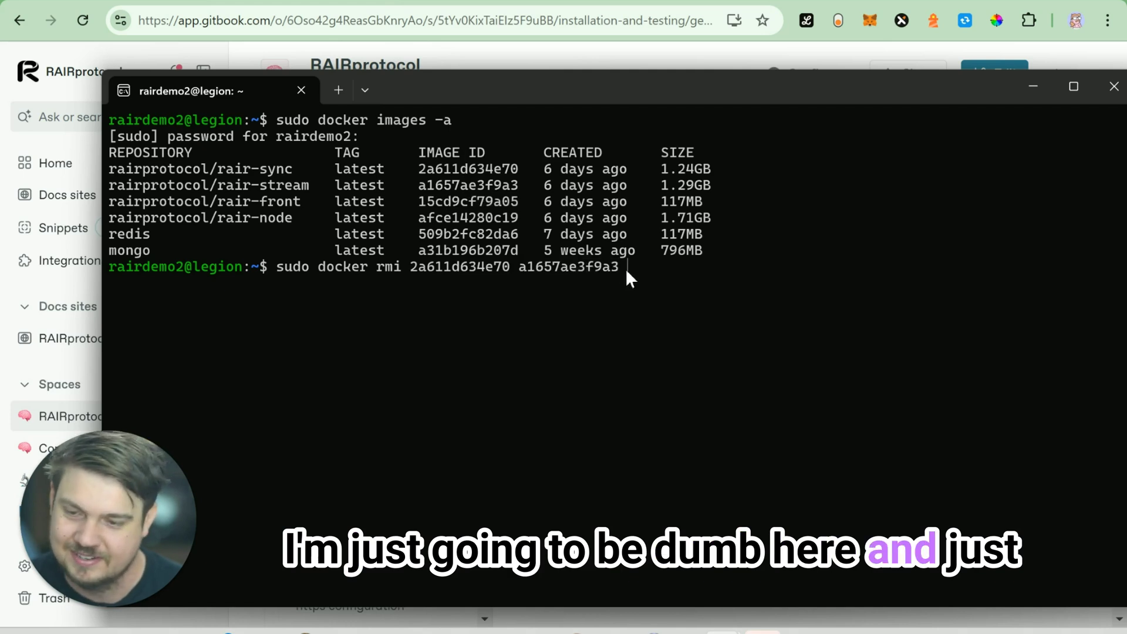
{"action": "key", "text": "ctrl+v"}
{"action": "left_click_drag", "start_coordinate": [519, 218], "coordinate": [419, 224]}
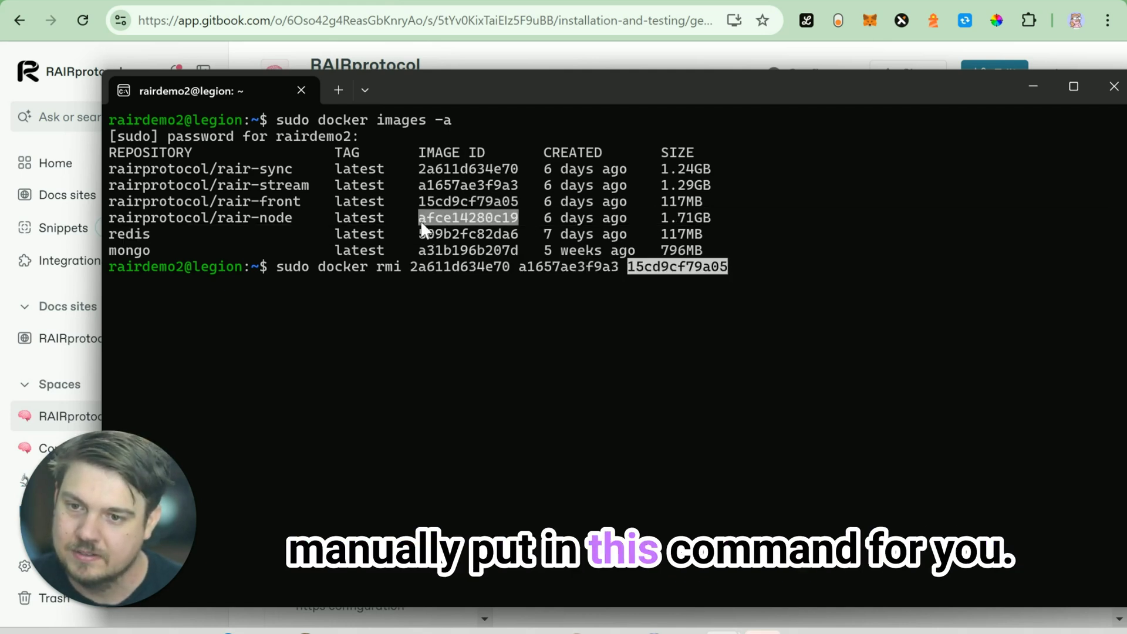
{"action": "key", "text": "ctrl+c"}
{"action": "key", "text": "ctrl+v"}
{"action": "left_click_drag", "start_coordinate": [519, 251], "coordinate": [419, 247]}
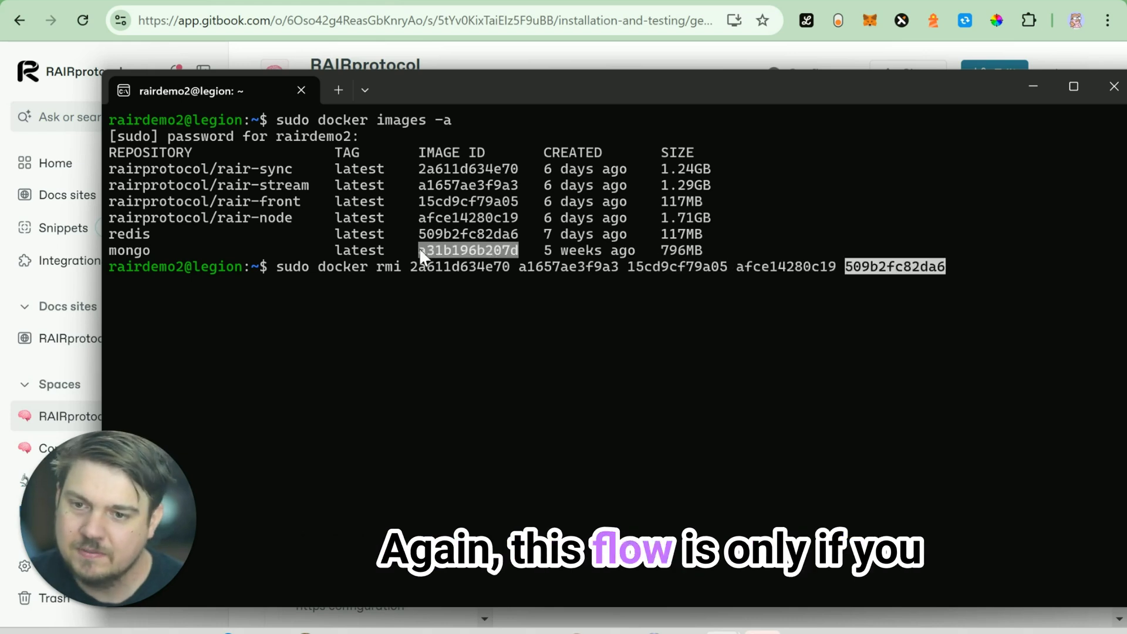
{"action": "key", "text": "Escape"}
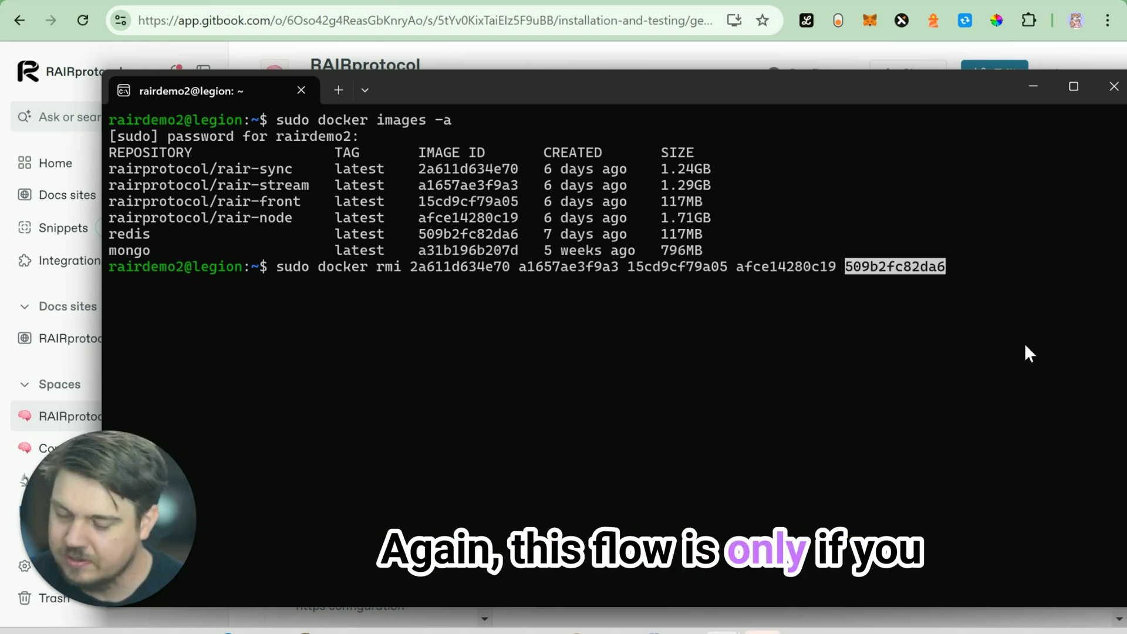
{"action": "key", "text": "ctrl+v"}
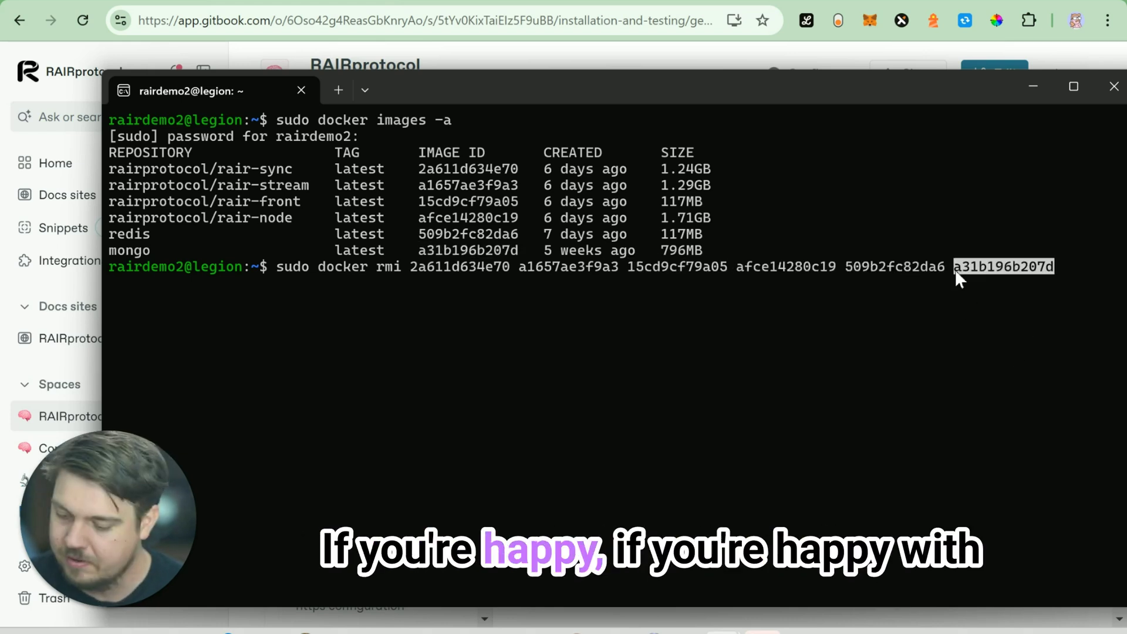
{"action": "key", "text": "Return"}
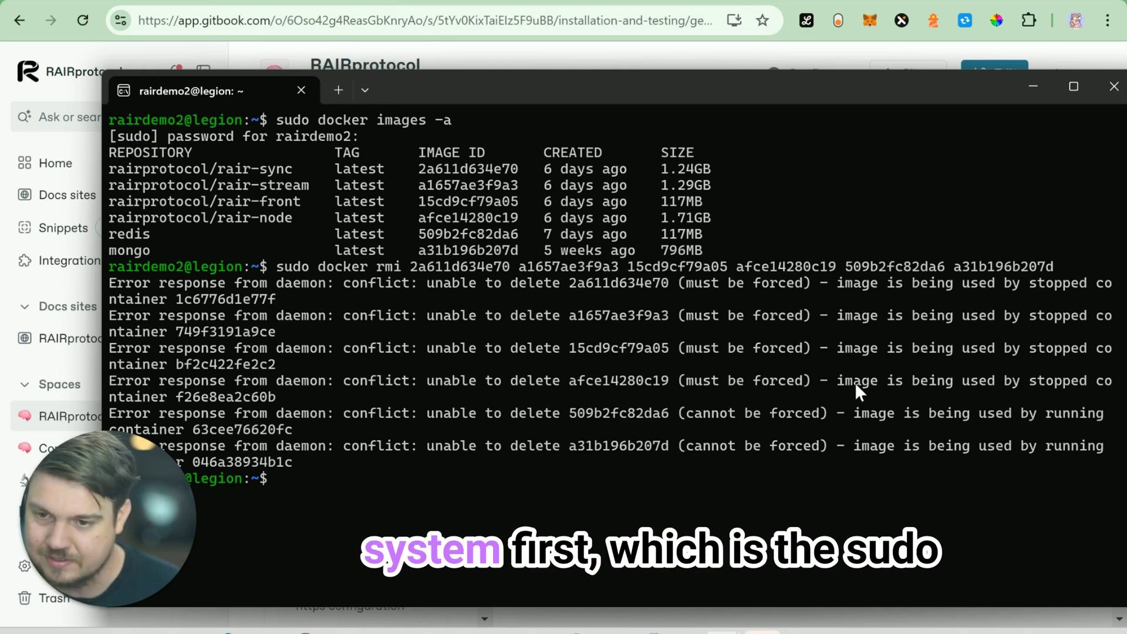
Browse command history to recall 'sudo docker-compose -f docker-compose-web.yml down'
{"action": "key", "text": "Up"}
{"action": "key", "text": "Up"}
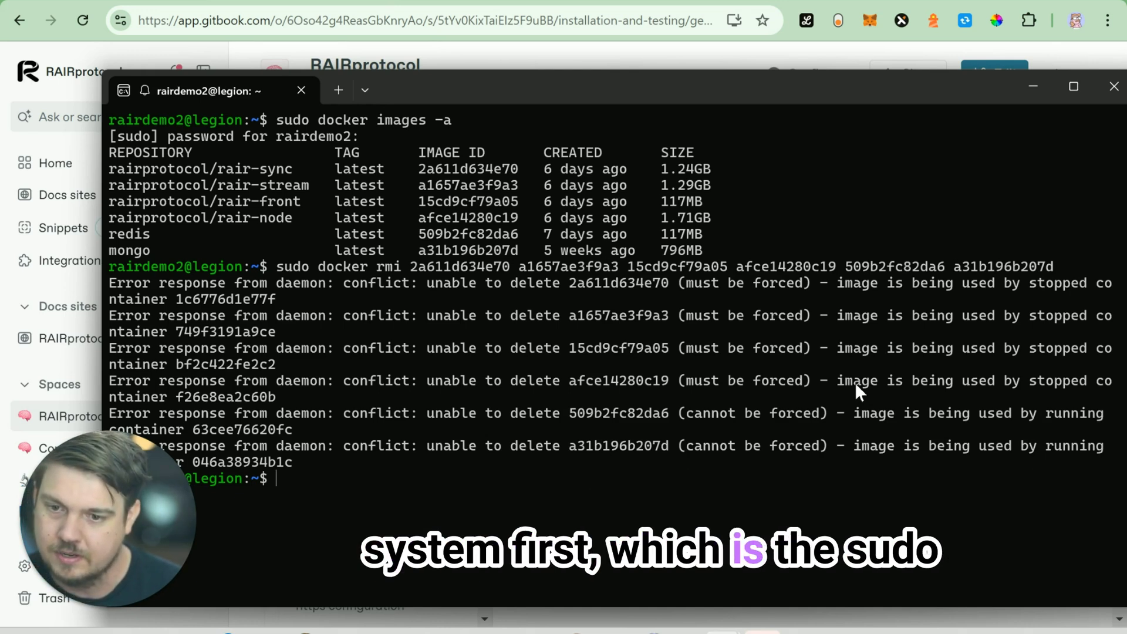
{"action": "key", "text": "Down"}
{"action": "key", "text": "Down"}
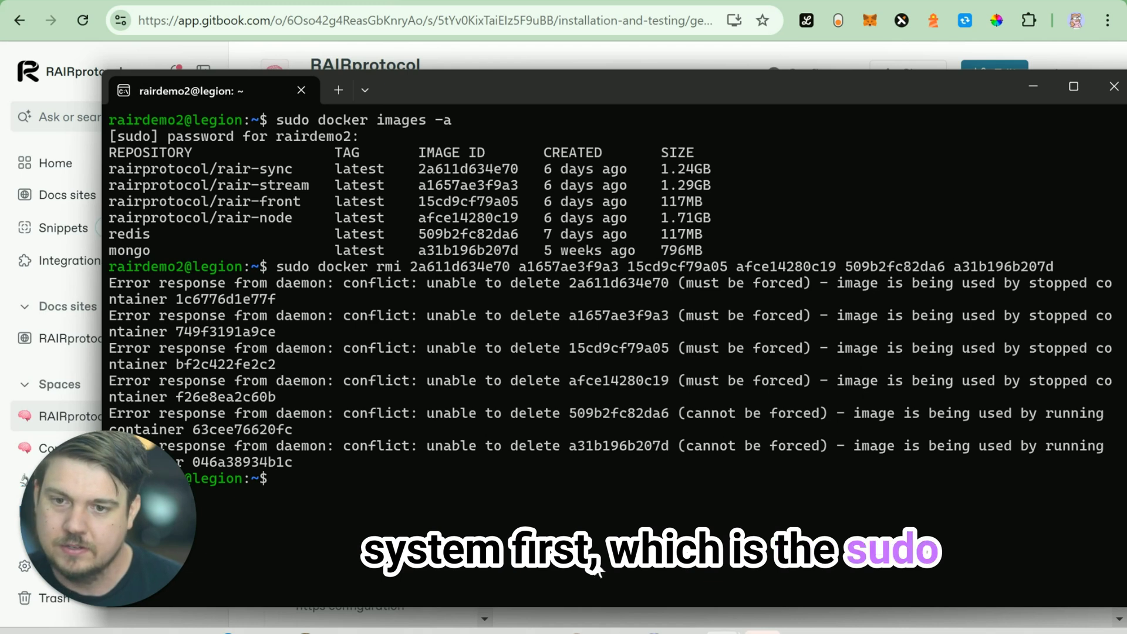
{"action": "mouse_move", "coordinate": [738, 631]}
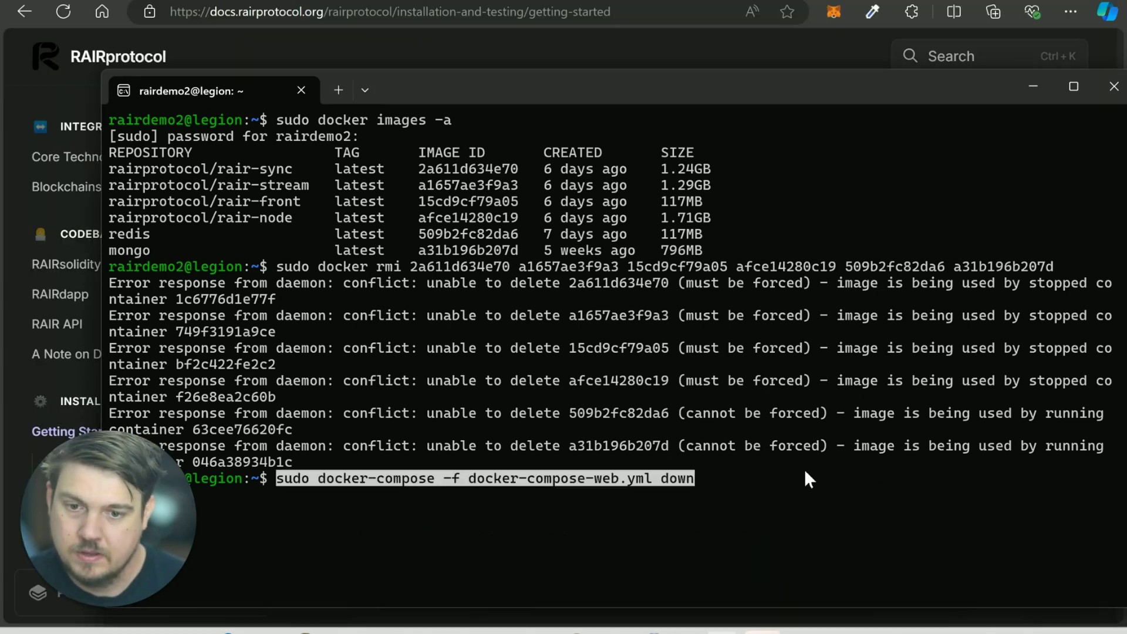
Run the pasted docker-compose down command, then change into the rair-dapp folder
{"action": "left_click", "coordinate": [804, 470]}
{"action": "key", "text": "Return"}
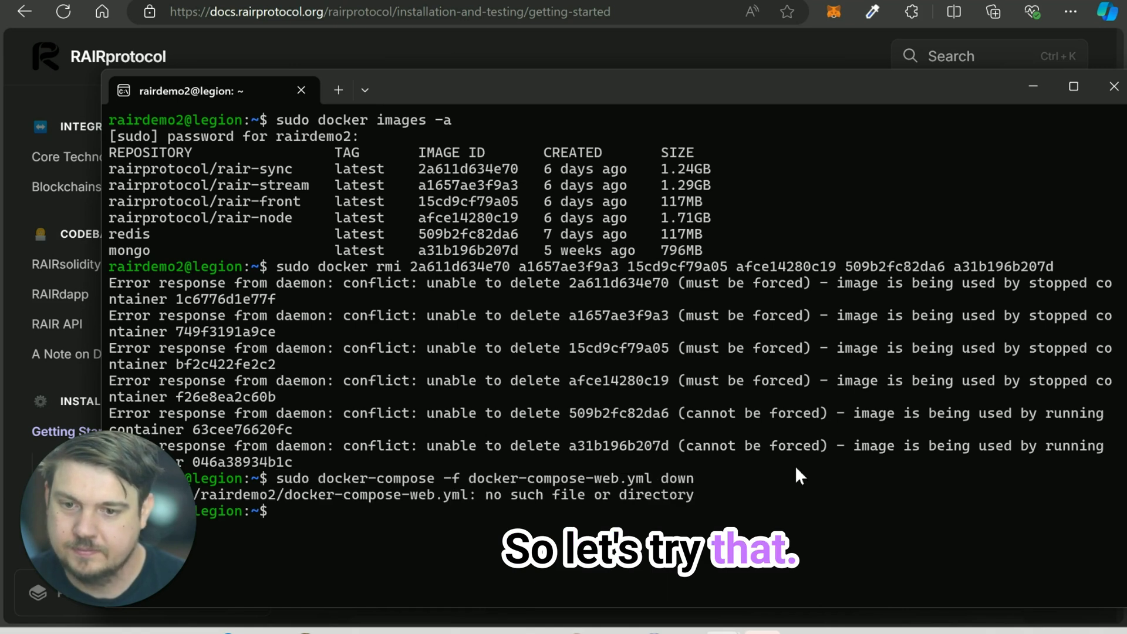
{"action": "type", "text": "r"}
{"action": "key", "text": "BackSpace"}
{"action": "type", "text": "cd ra"}
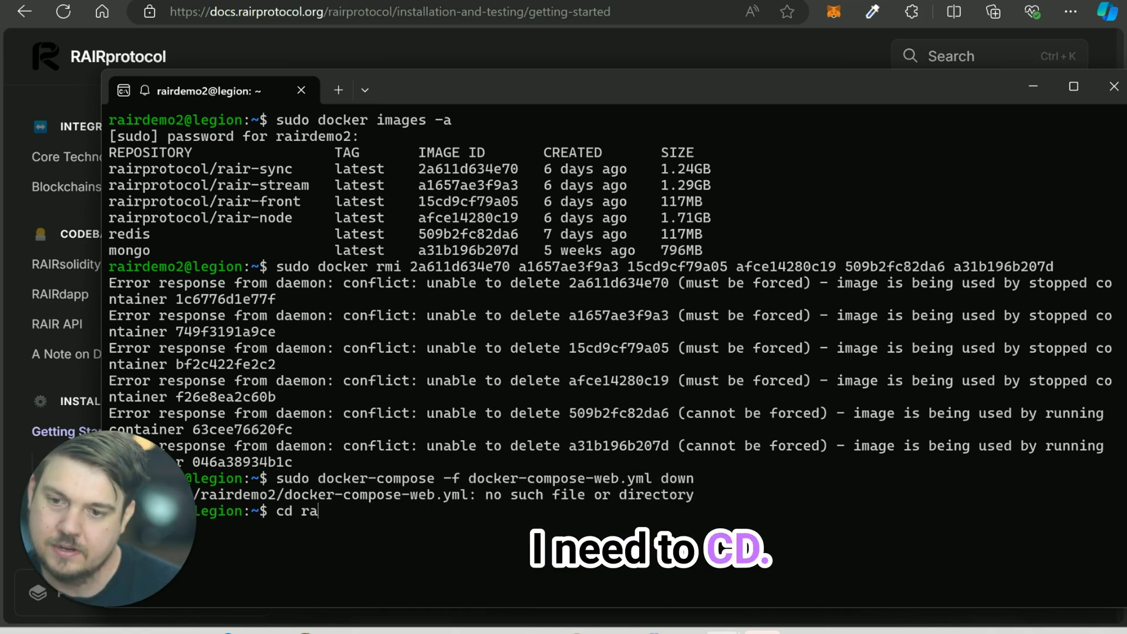
{"action": "type", "text": "ir-da"}
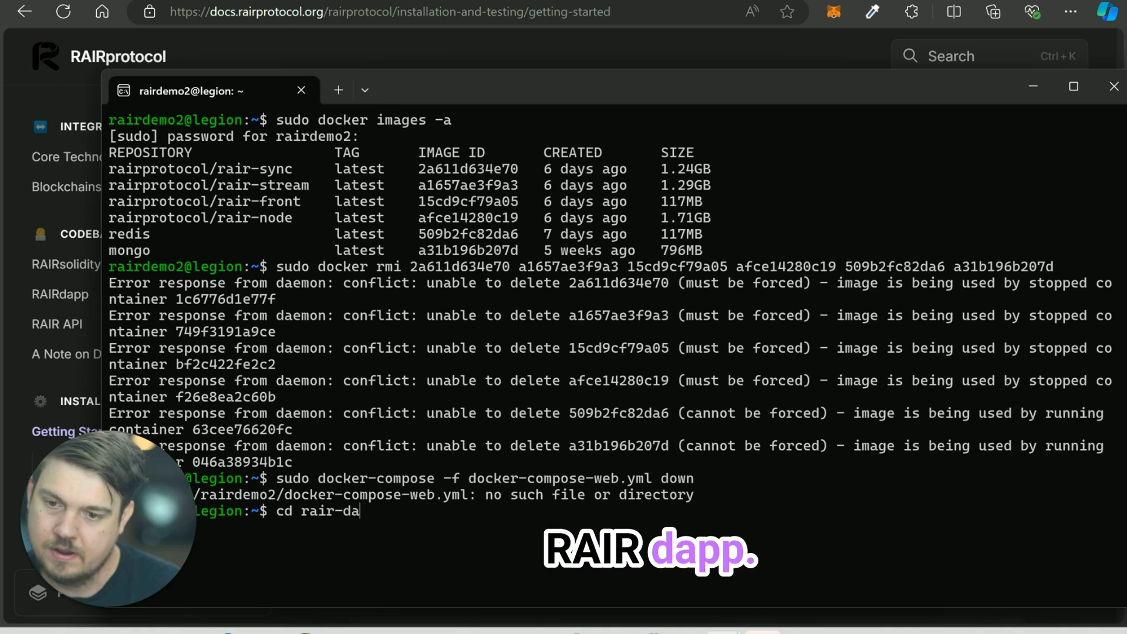
{"action": "type", "text": "pp"}
{"action": "key", "text": "Return"}
Rerun docker-compose down inside rair-dapp, then rerun sudo docker rmi to delete the old images
{"action": "key", "text": "Up"}
{"action": "key", "text": "Up"}
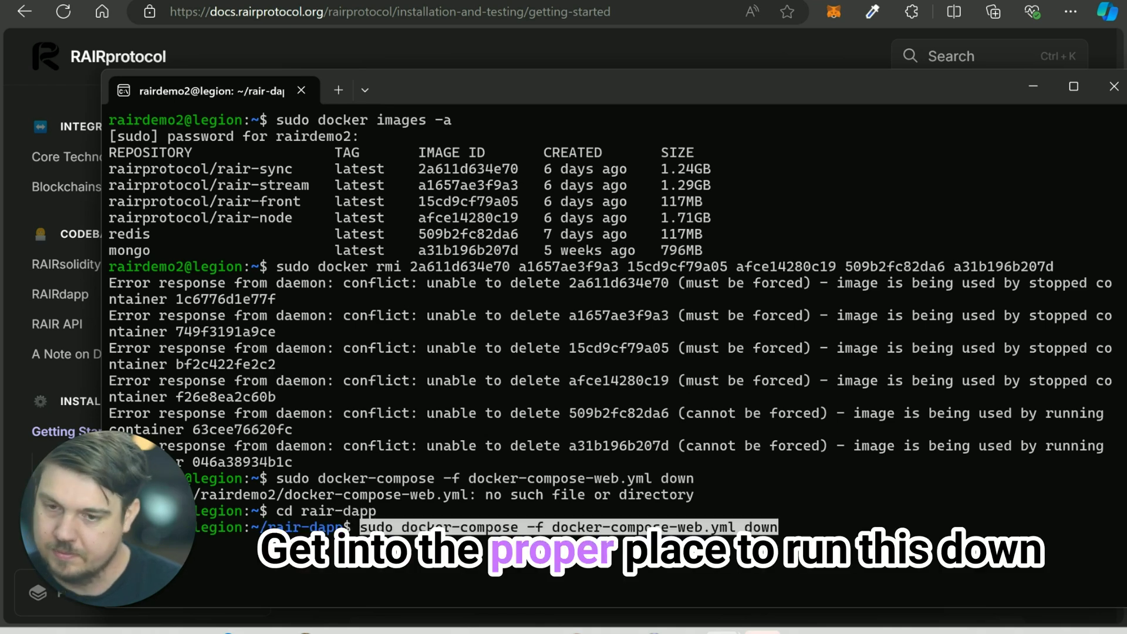
{"action": "key", "text": "Return"}
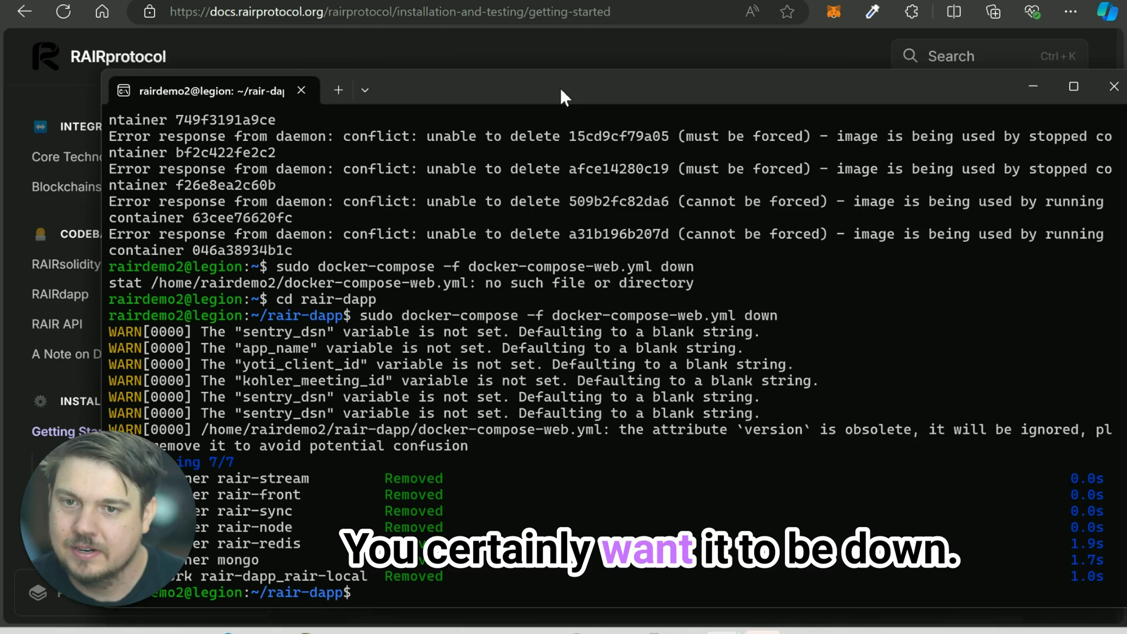
{"action": "left_click_drag", "start_coordinate": [560, 87], "coordinate": [564, 71]}
{"action": "key", "text": "Up"}
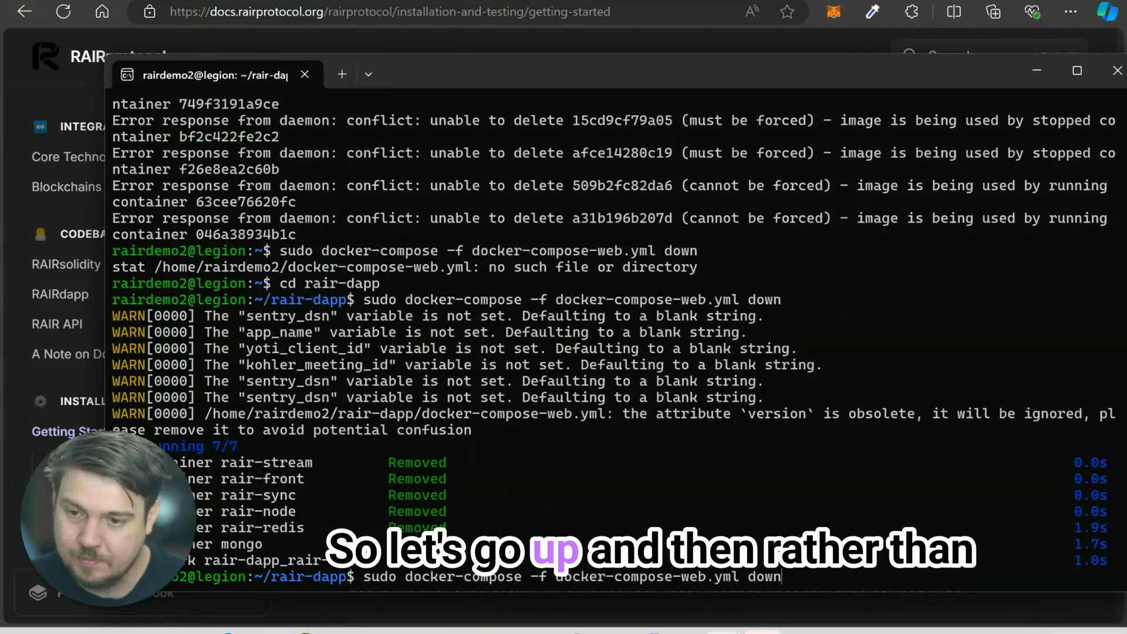
{"action": "key", "text": "Up"}
{"action": "key", "text": "Up"}
{"action": "key", "text": "Up"}
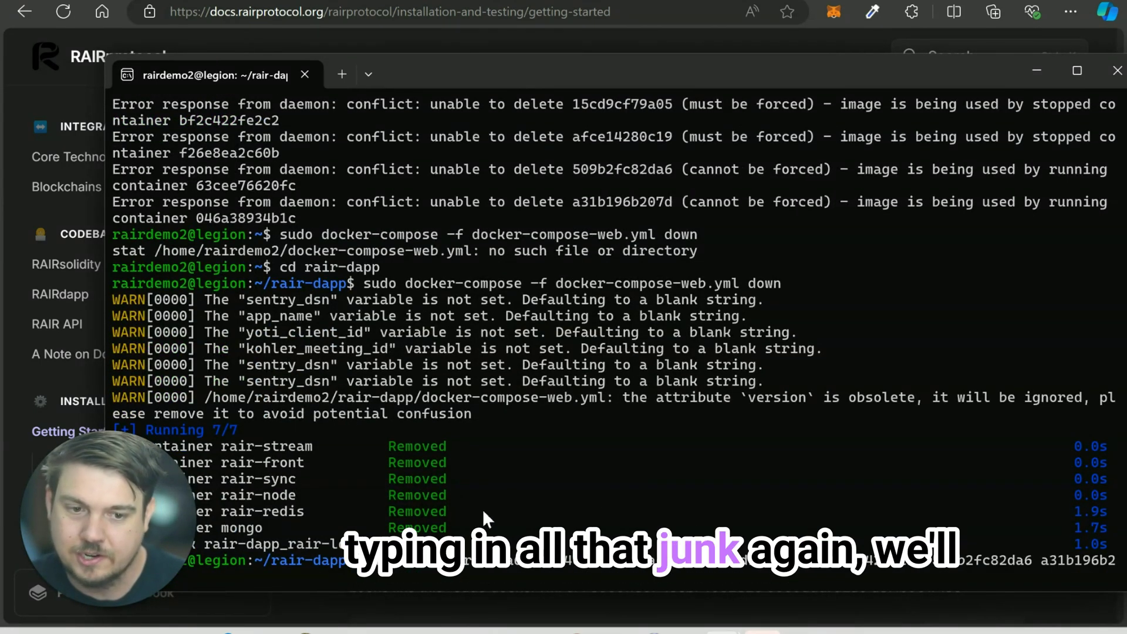
{"action": "key", "text": "Return"}
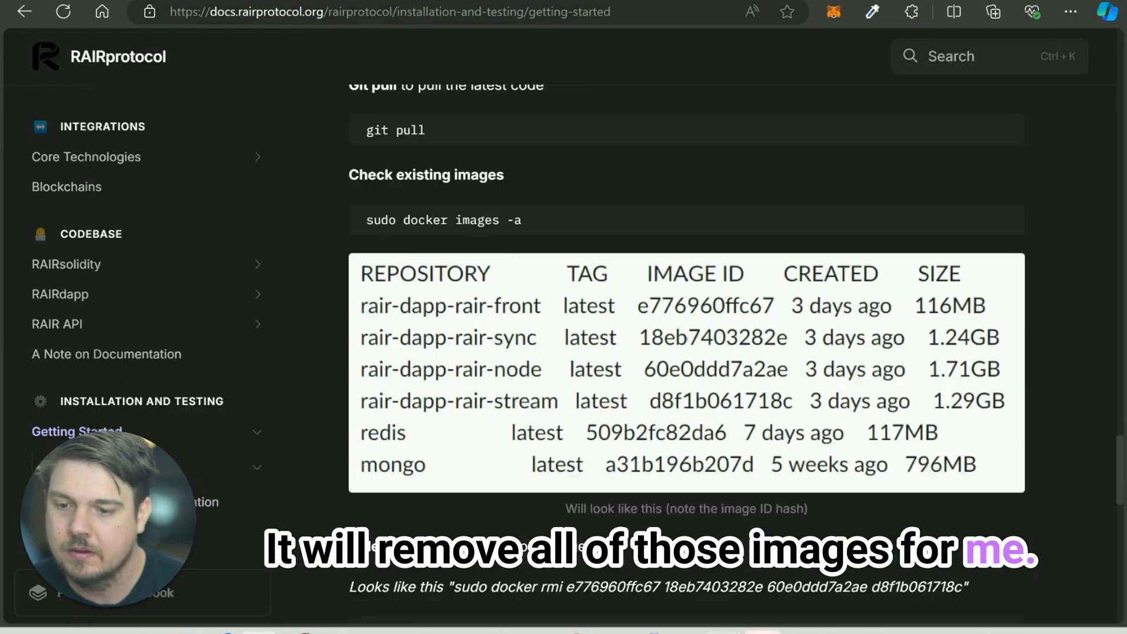
{"action": "scroll", "coordinate": [1007, 373], "scroll_direction": "down", "scroll_amount": 5}
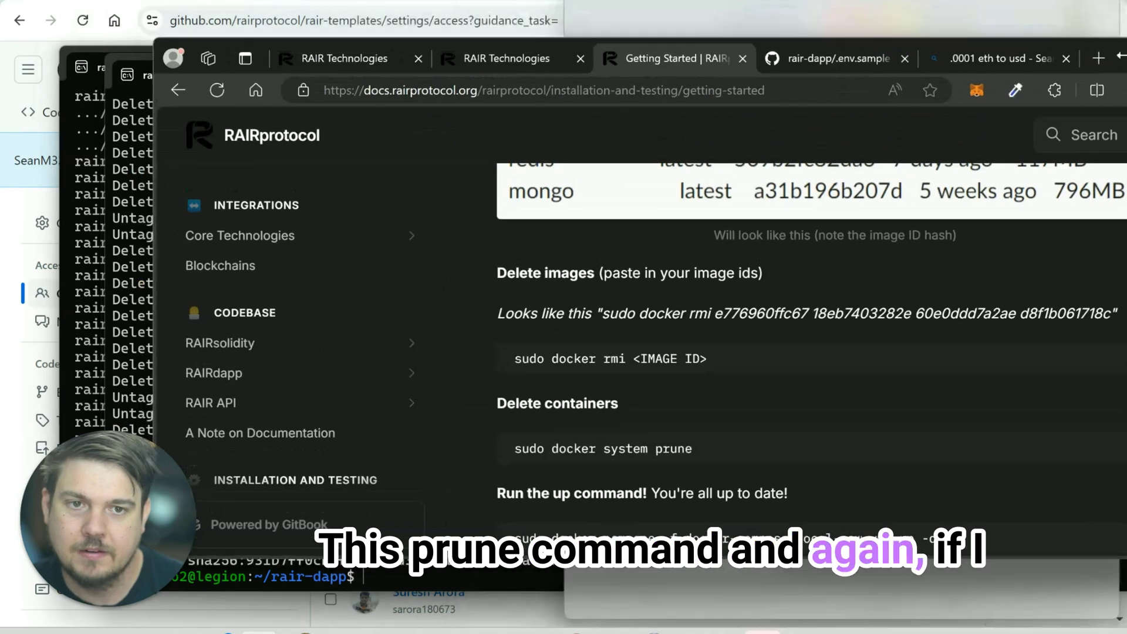
Place the terminal beside the docs page and run sudo docker system prune
{"action": "key", "text": "super+Right"}
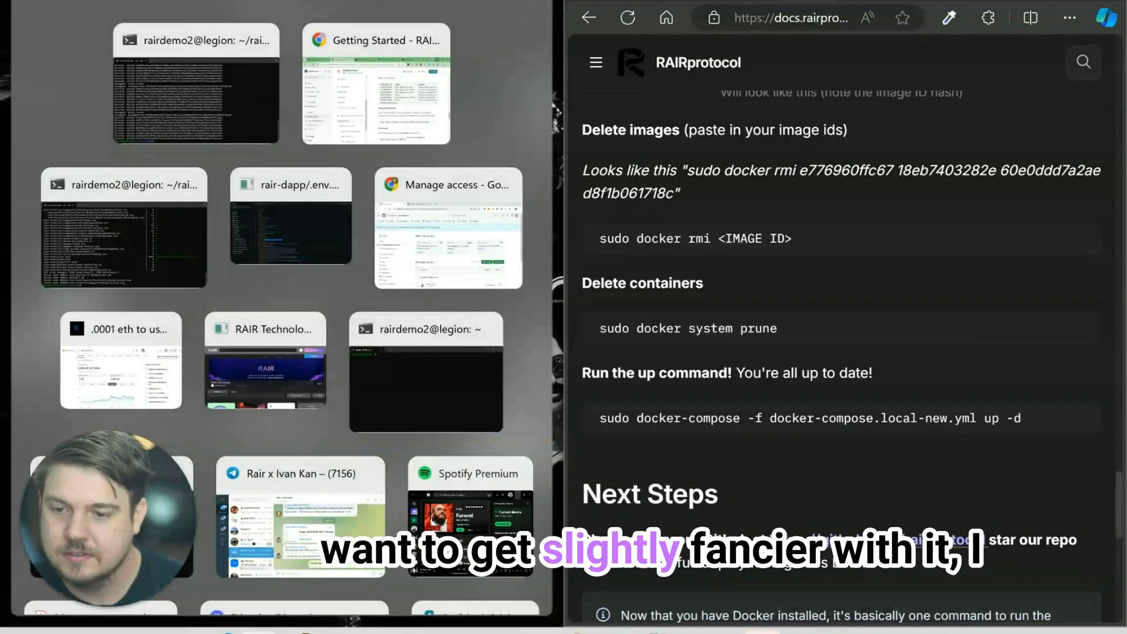
{"action": "left_click", "coordinate": [377, 142]}
{"action": "left_click_drag", "start_coordinate": [419, 68], "coordinate": [1, 124]}
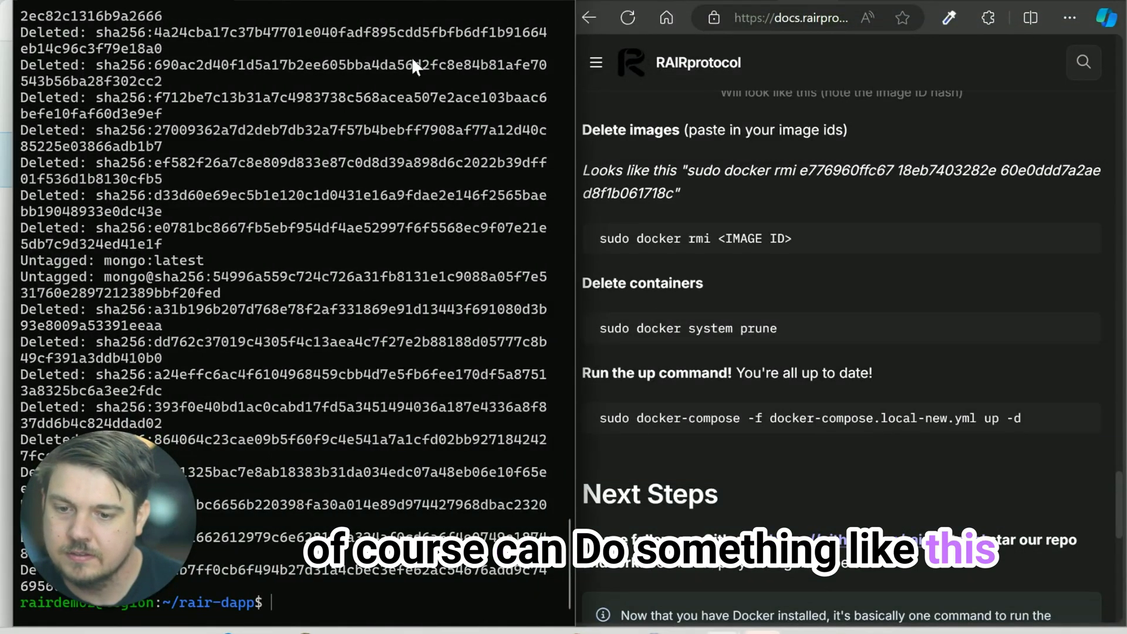
{"action": "left_click_drag", "start_coordinate": [411, 36], "coordinate": [405, 1]}
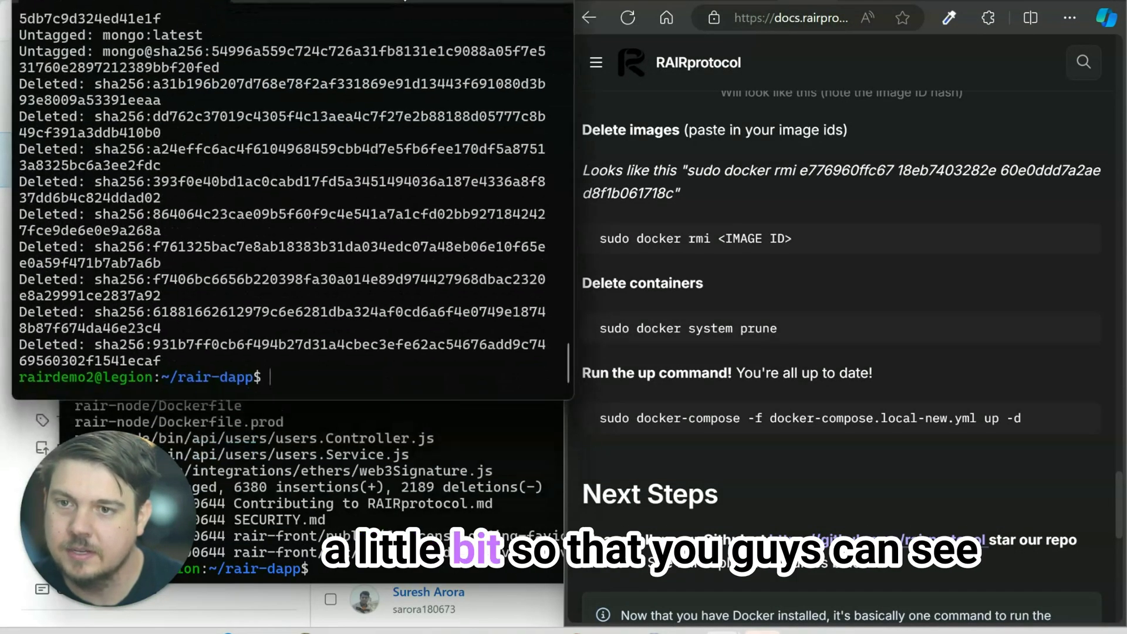
{"action": "type", "text": "sudo docker system prune"}
{"action": "key", "text": "Return"}
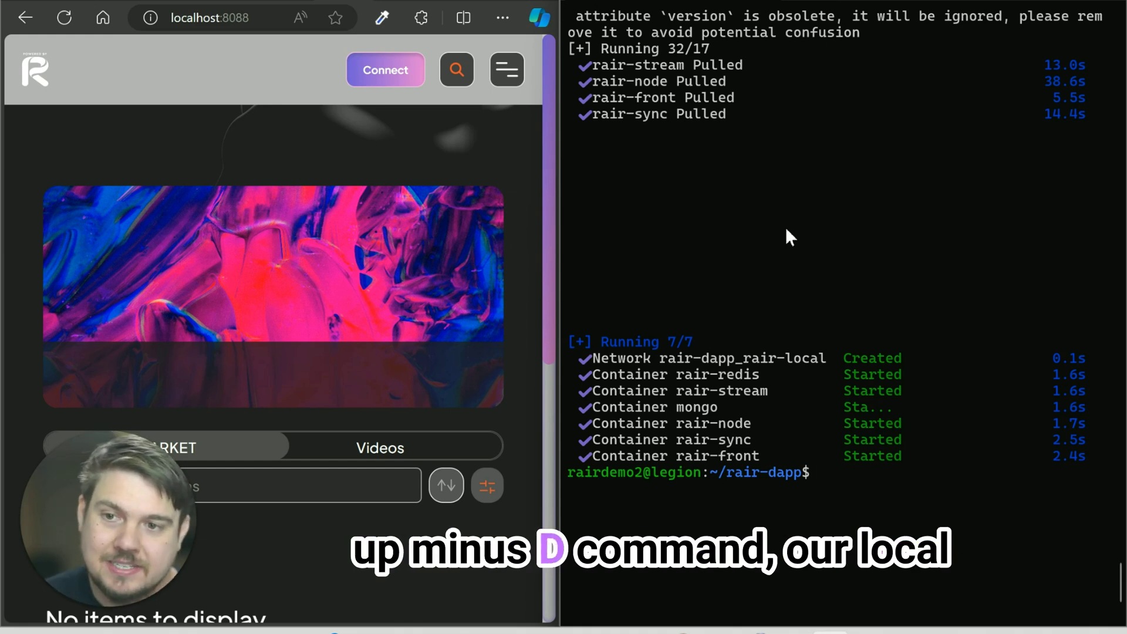
In Edge at localhost:8088, choose Connect > Social Logins to bring up Web3Auth sign-in
{"action": "left_click", "coordinate": [209, 18]}
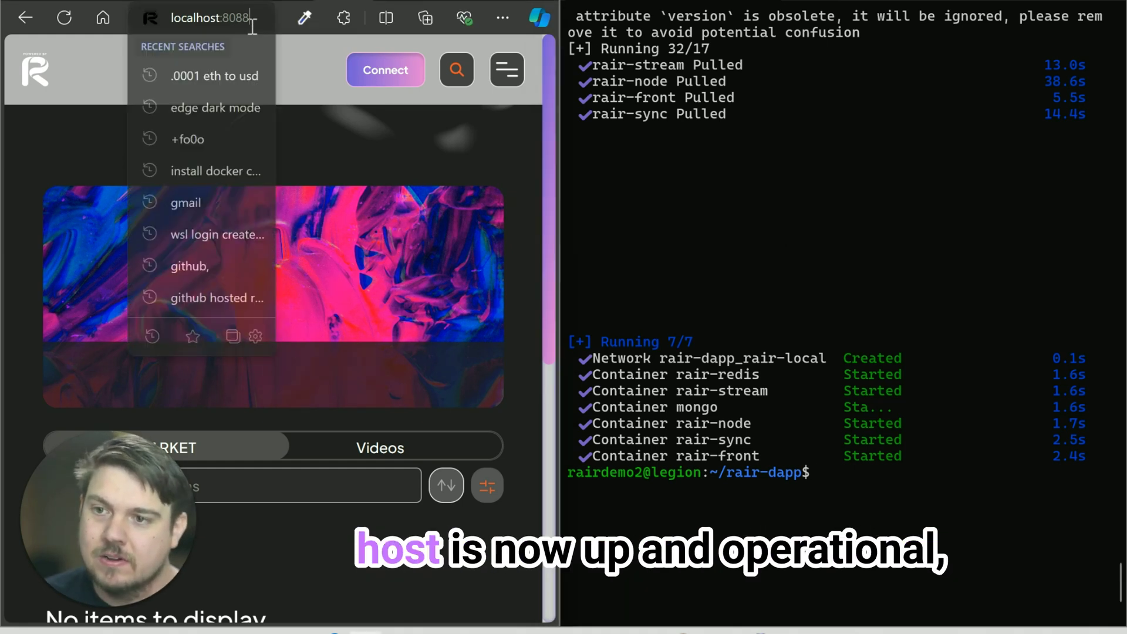
{"action": "left_click", "coordinate": [402, 129]}
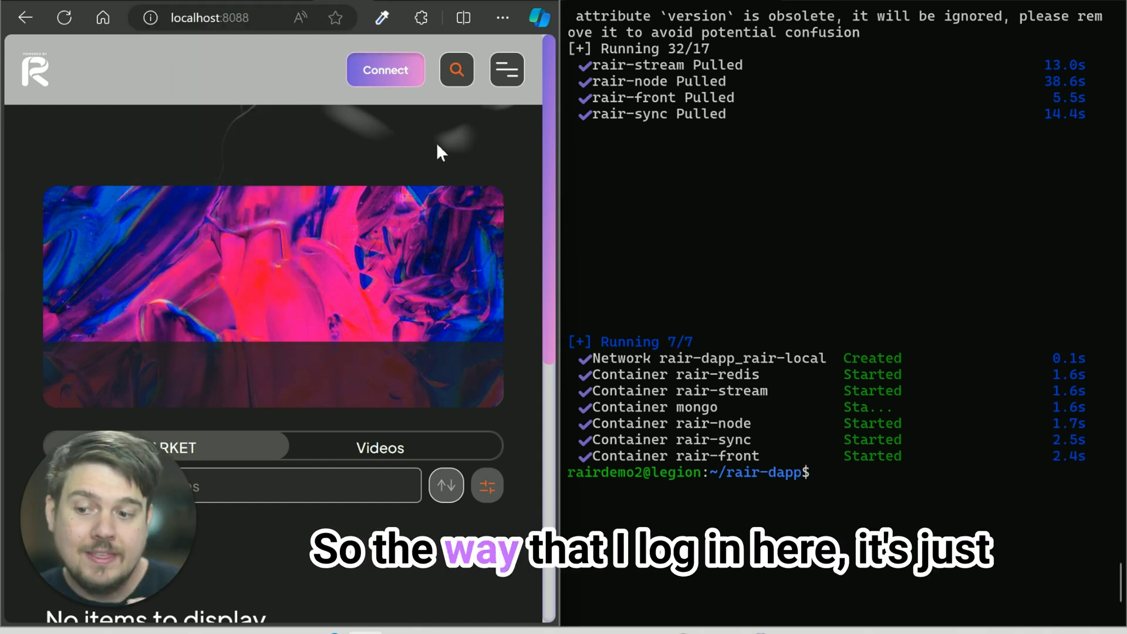
{"action": "left_click", "coordinate": [399, 76]}
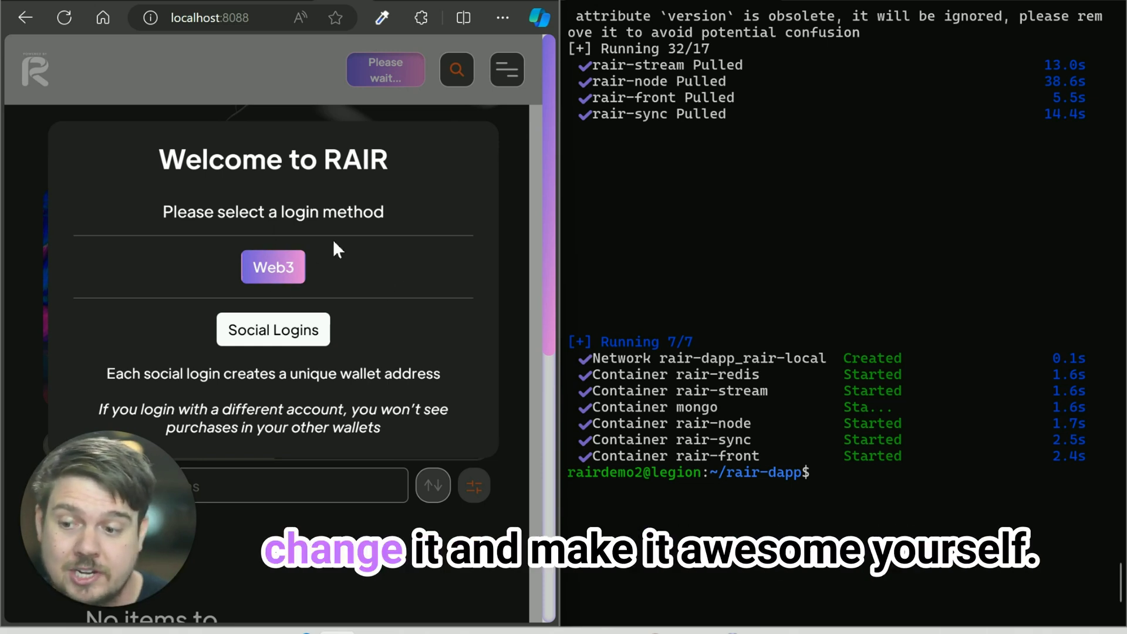
{"action": "left_click", "coordinate": [302, 103]}
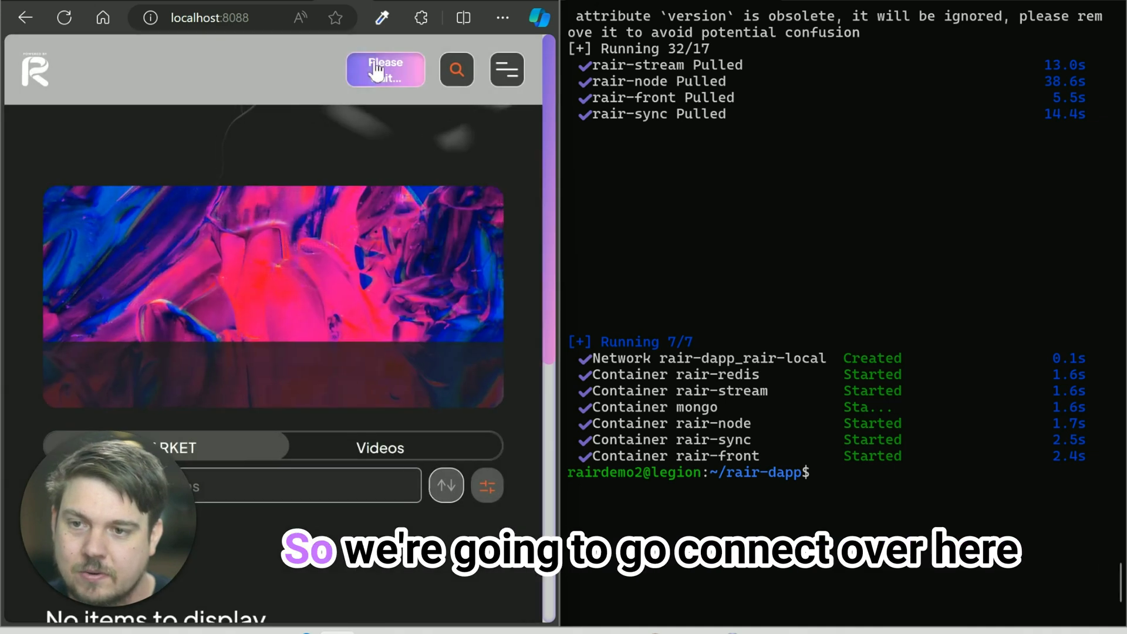
{"action": "left_click", "coordinate": [381, 69]}
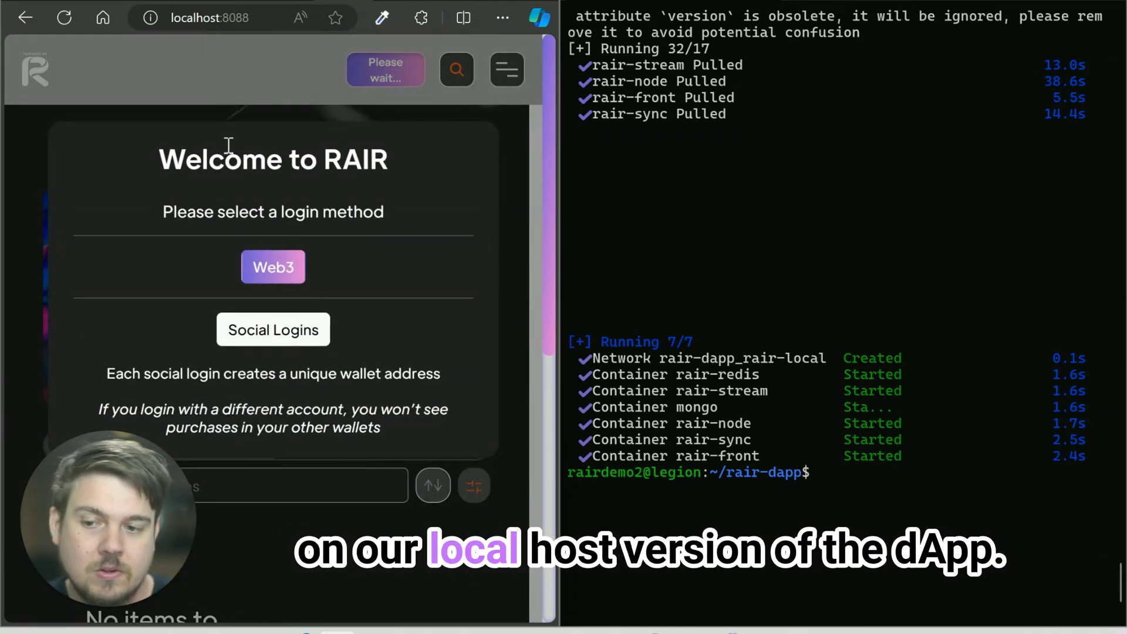
{"action": "left_click", "coordinate": [310, 330]}
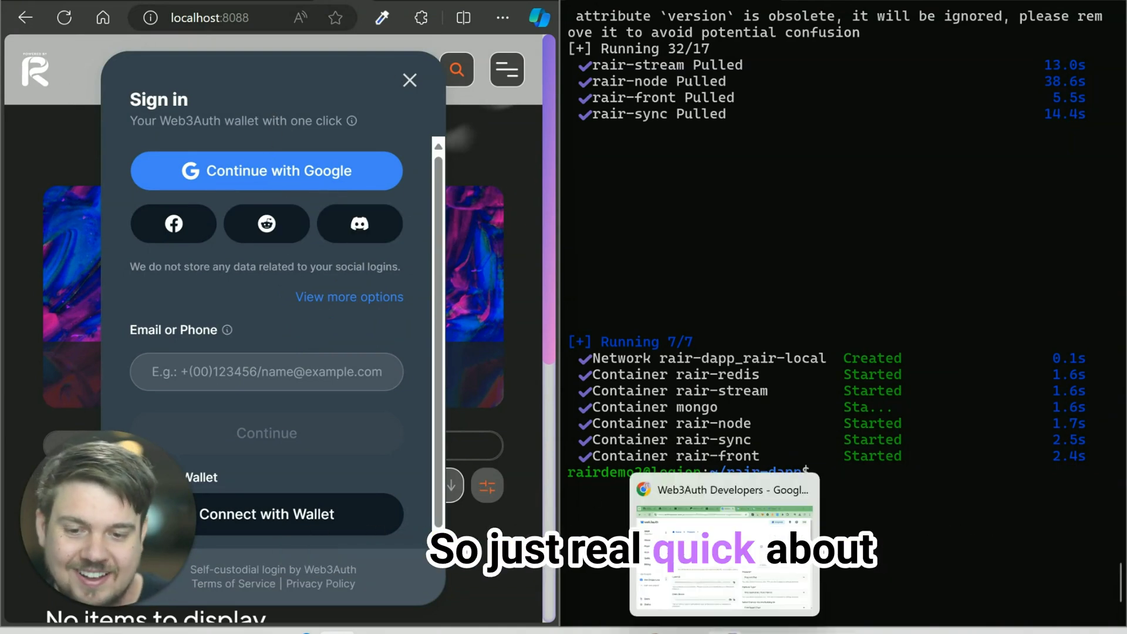
{"action": "left_click", "coordinate": [750, 627]}
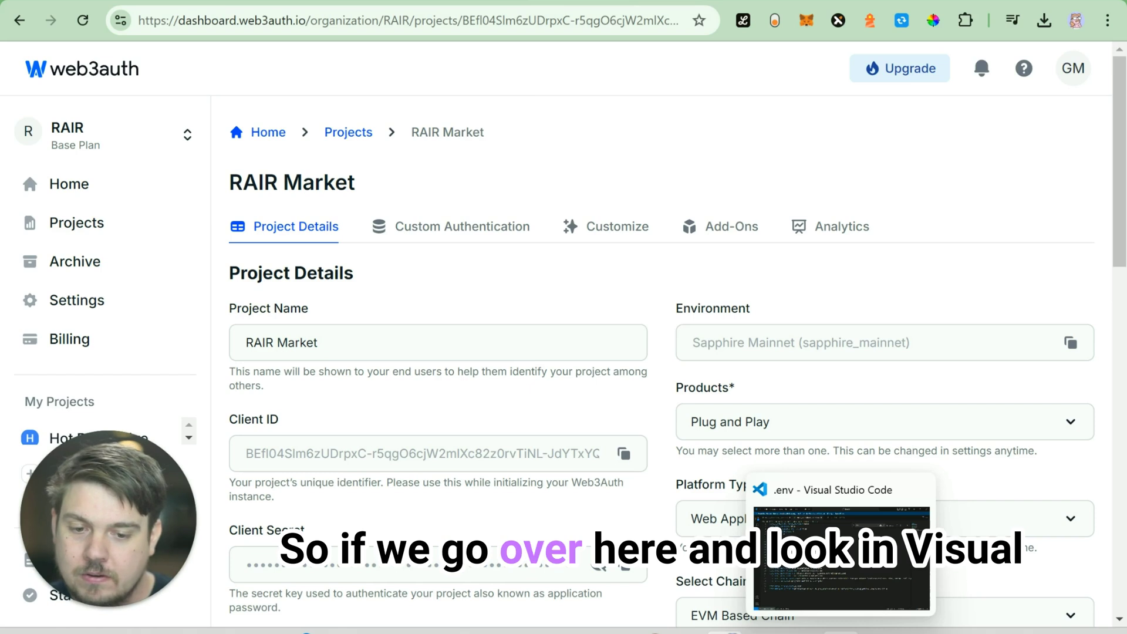
{"action": "left_click", "coordinate": [841, 632]}
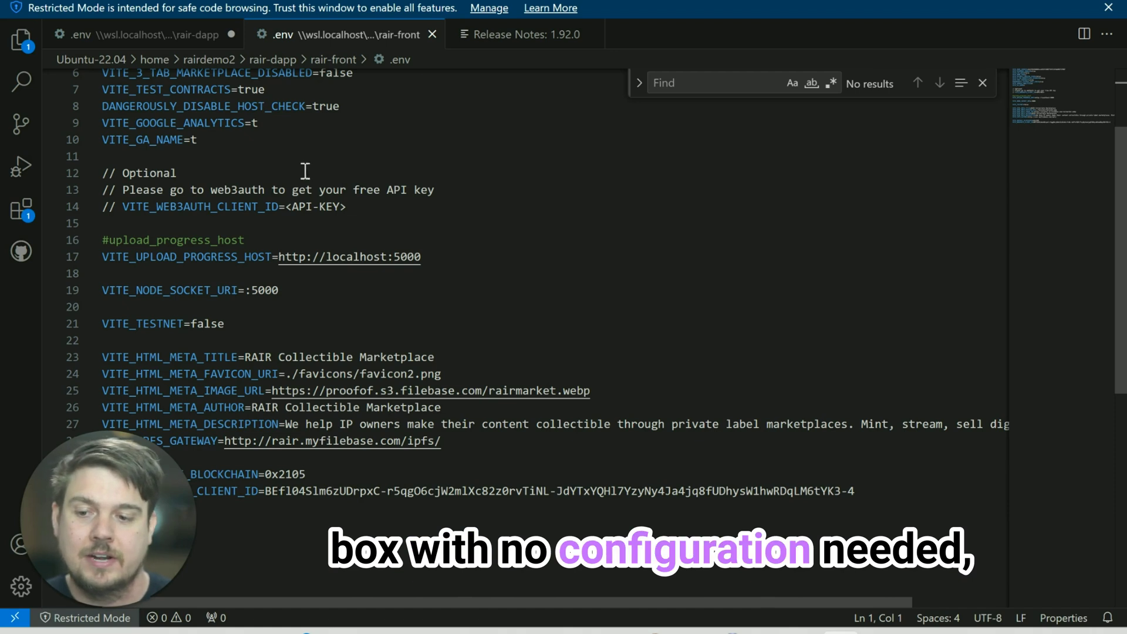
{"action": "left_click_drag", "start_coordinate": [520, 473], "coordinate": [880, 499]}
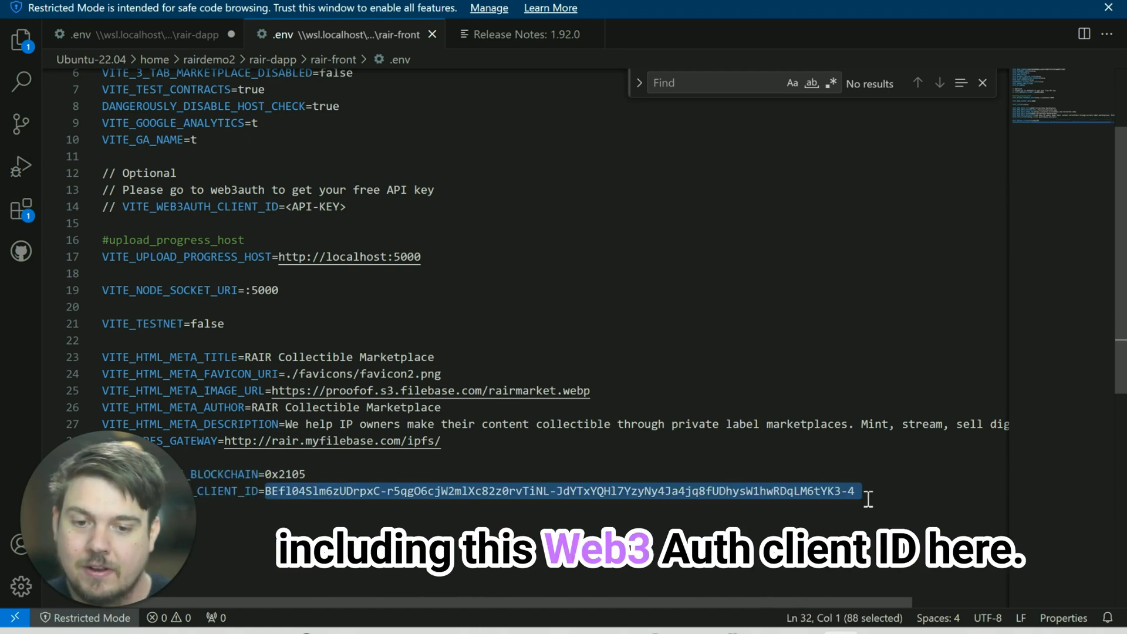
{"action": "left_click", "coordinate": [868, 496]}
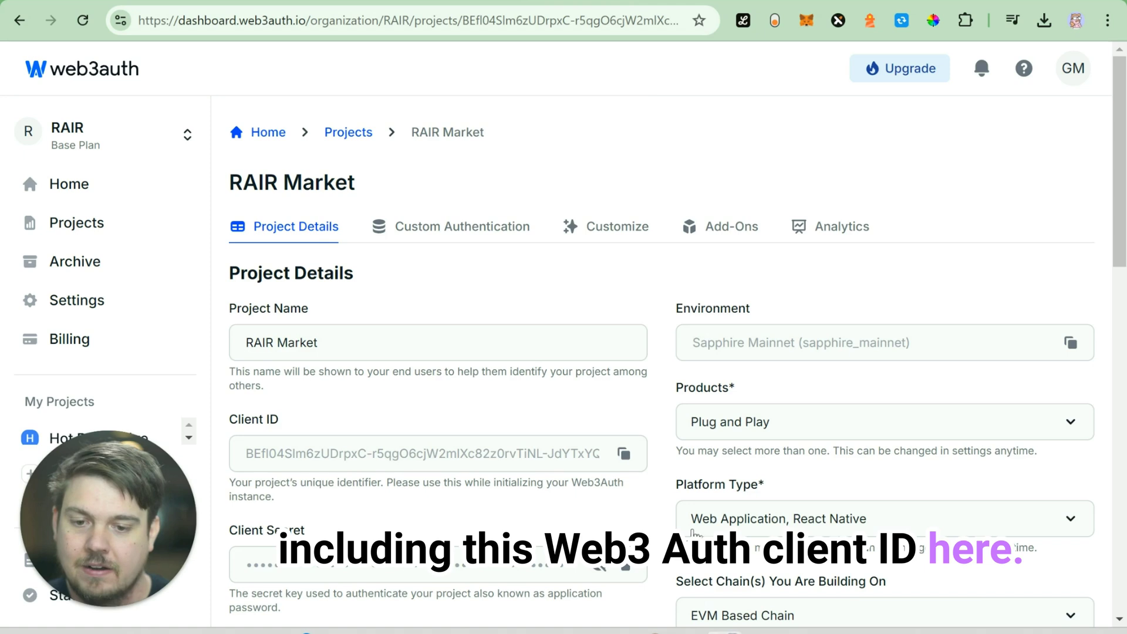
{"action": "scroll", "coordinate": [685, 435], "scroll_direction": "down", "scroll_amount": 10}
{"action": "left_click_drag", "start_coordinate": [276, 446], "coordinate": [425, 210]}
{"action": "left_click", "coordinate": [425, 210]}
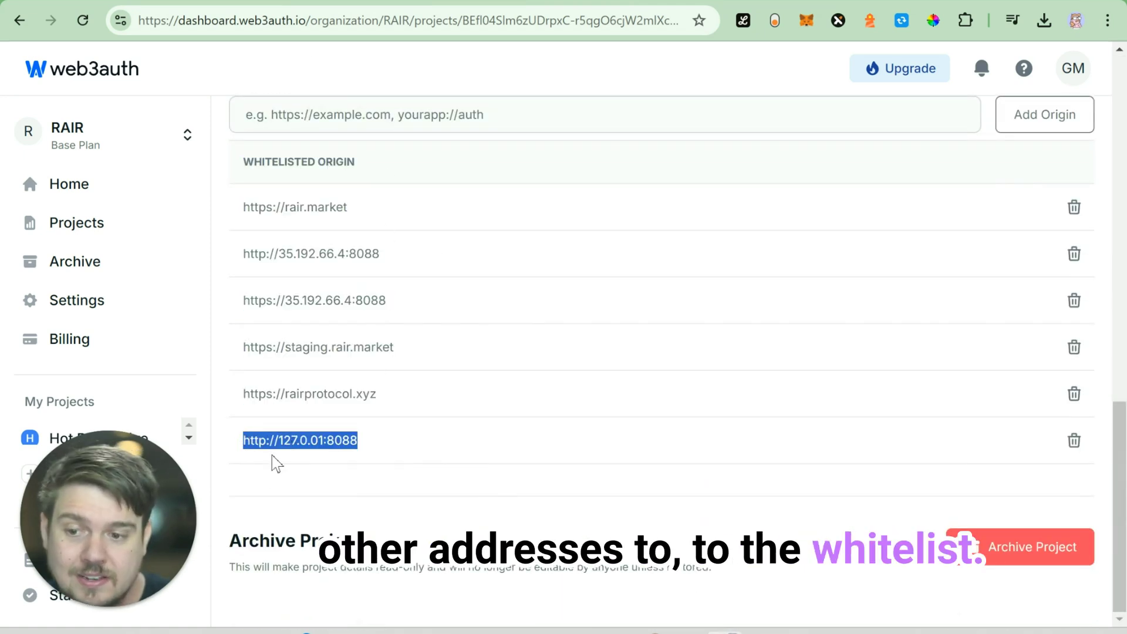
{"action": "key", "text": "alt+Tab"}
{"action": "key", "text": "alt+Tab"}
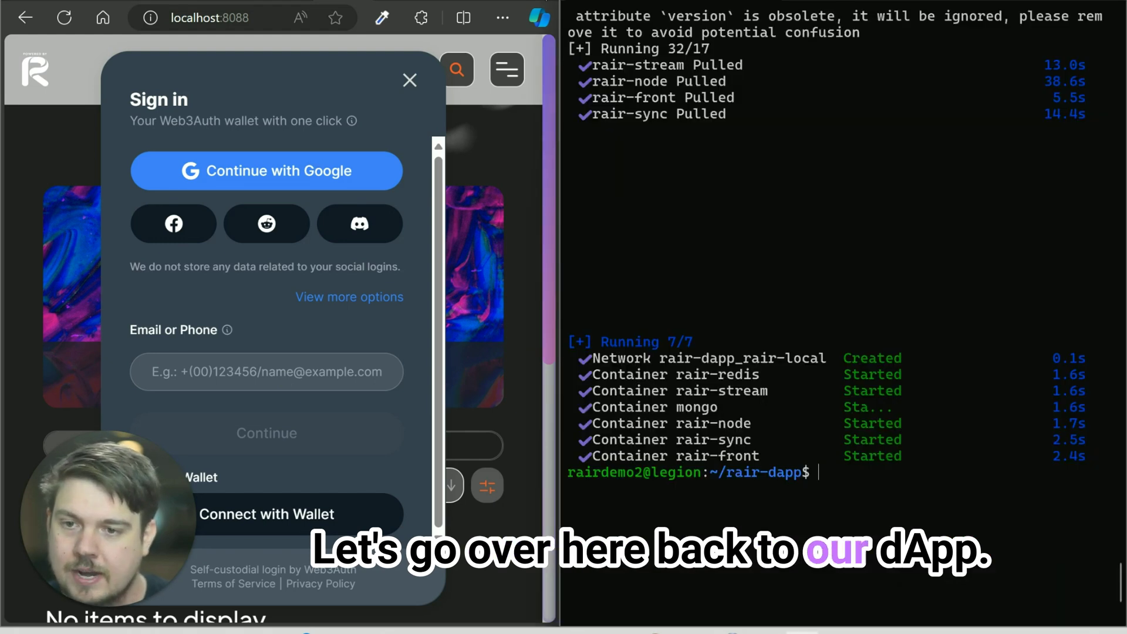
Sign in through Social Logins with Google, confirm web3auth.io, and skip two-factor setup
{"action": "key", "text": "super+Up"}
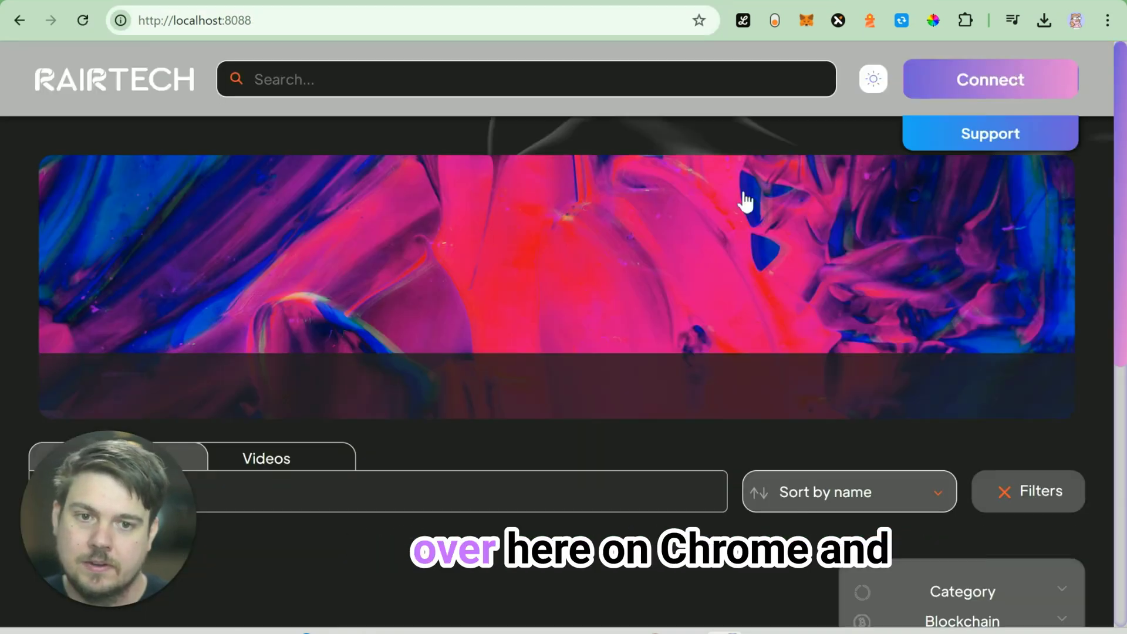
{"action": "left_click", "coordinate": [966, 81]}
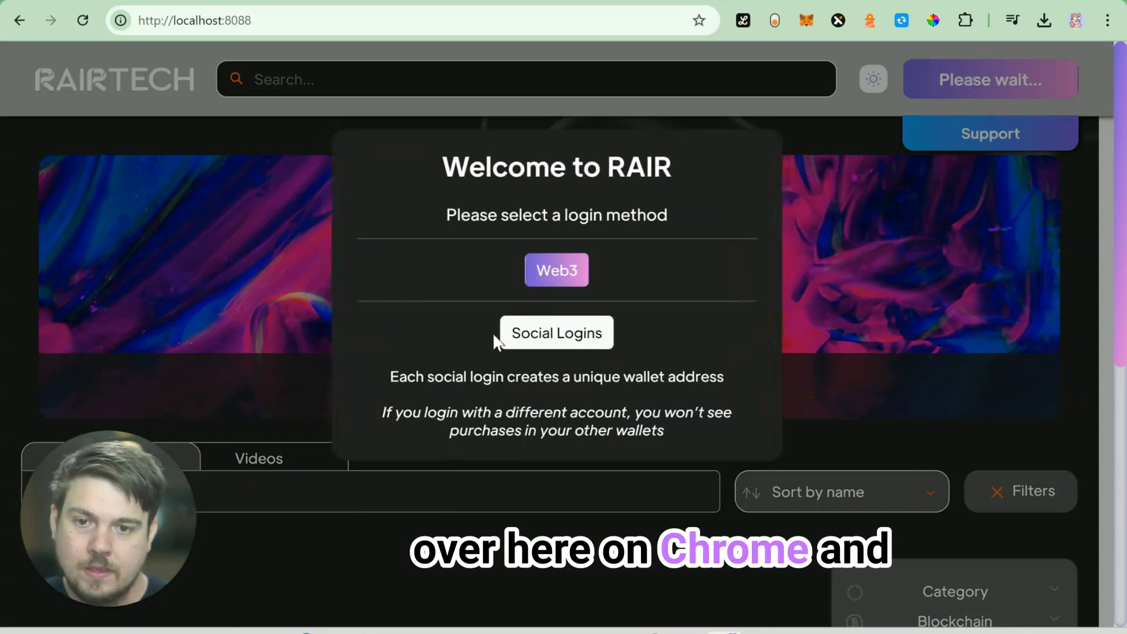
{"action": "left_click", "coordinate": [558, 335]}
{"action": "left_click", "coordinate": [565, 180]}
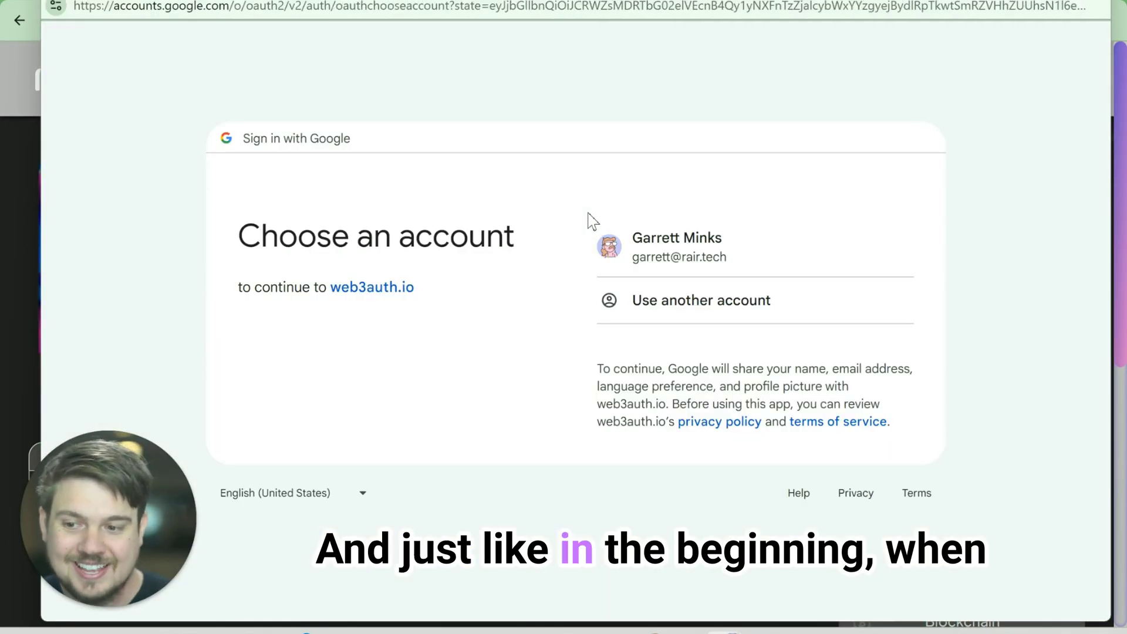
{"action": "left_click", "coordinate": [685, 239]}
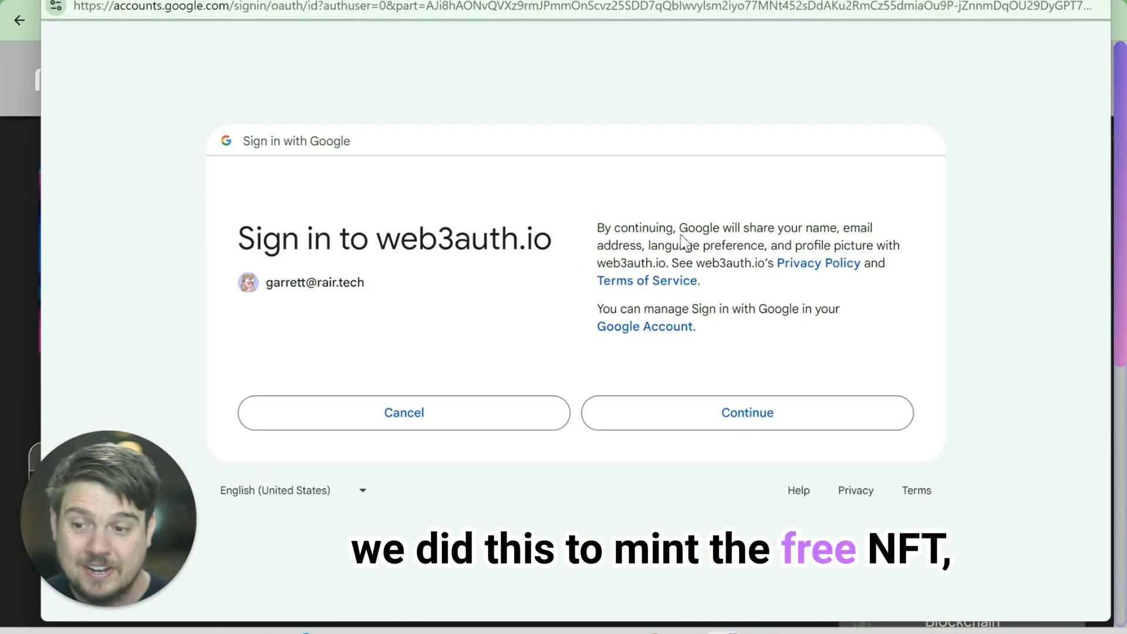
{"action": "left_click", "coordinate": [728, 420]}
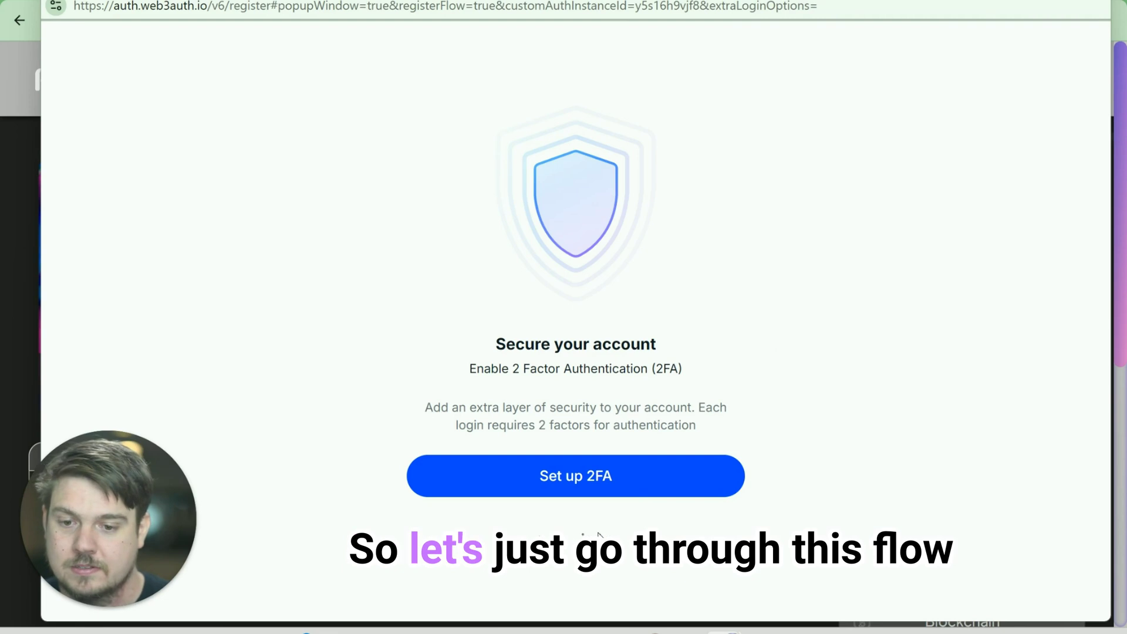
{"action": "left_click", "coordinate": [598, 533]}
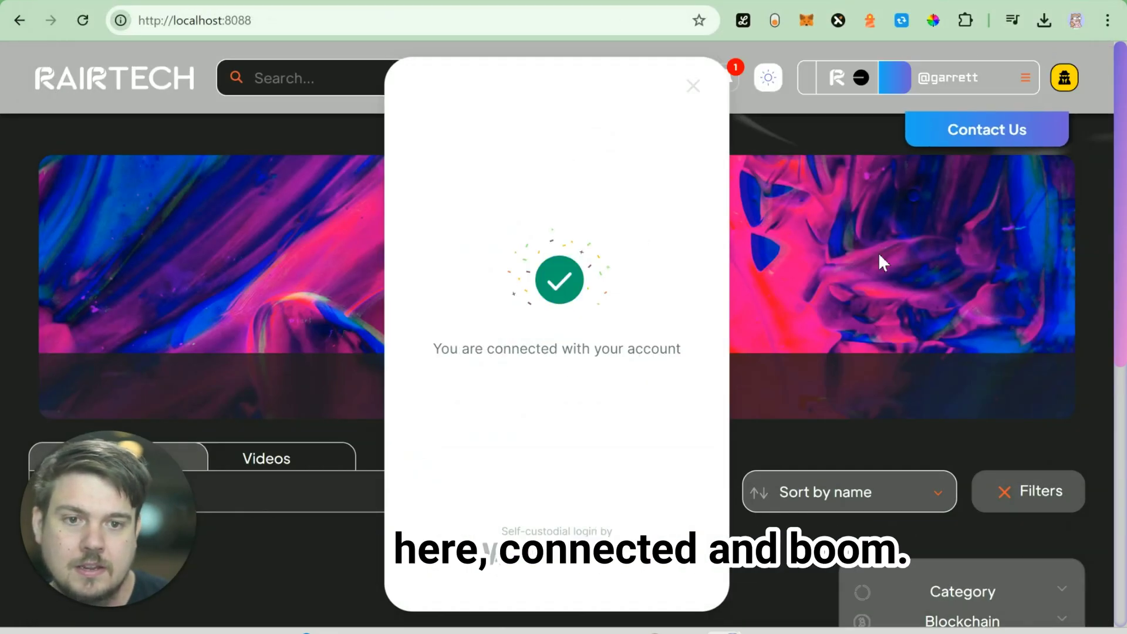
Open the yellow avatar menu in the dapp header at localhost:8088
{"action": "left_click", "coordinate": [1076, 73]}
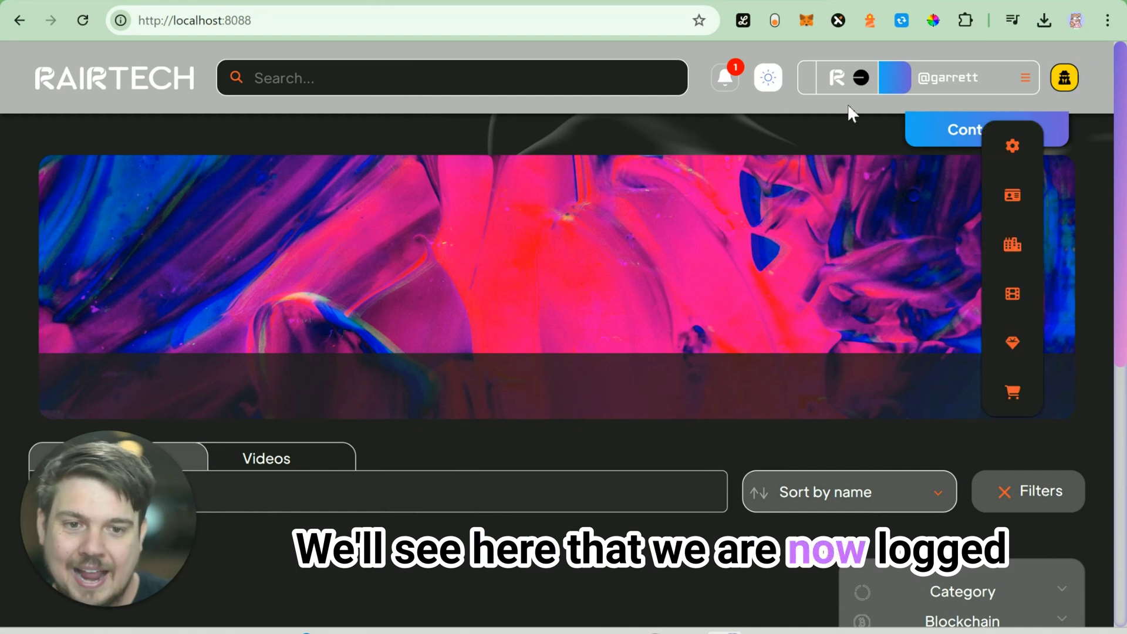
{"action": "scroll", "coordinate": [596, 316], "scroll_direction": "down", "scroll_amount": 5}
{"action": "scroll", "coordinate": [541, 393], "scroll_direction": "up", "scroll_amount": 5}
{"action": "left_click", "coordinate": [301, 24]}
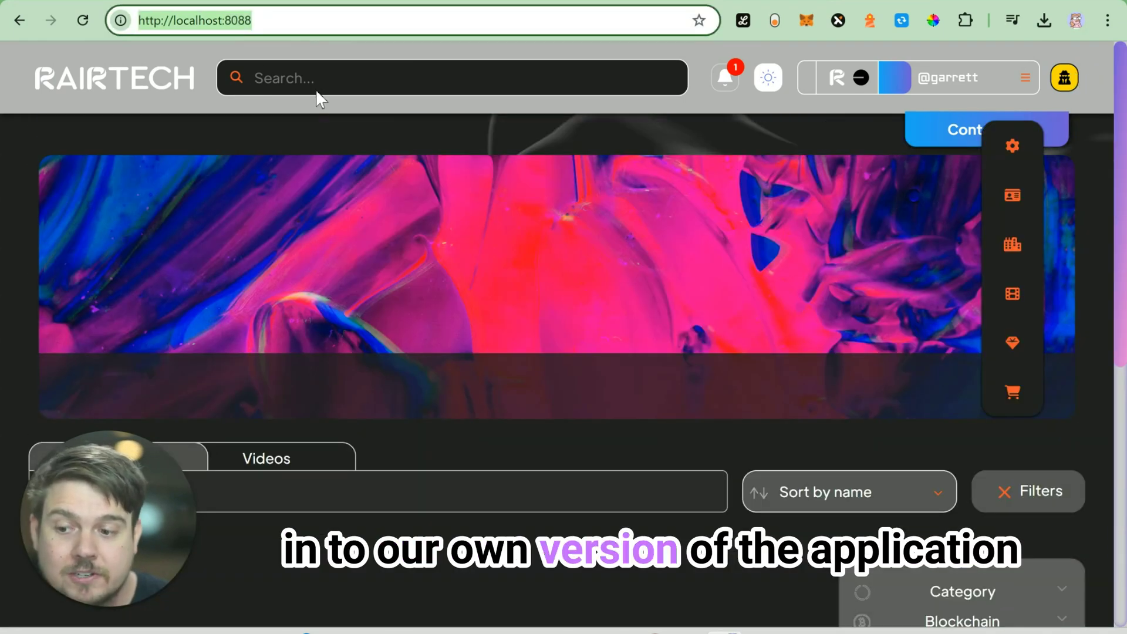
{"action": "left_click", "coordinate": [1057, 82]}
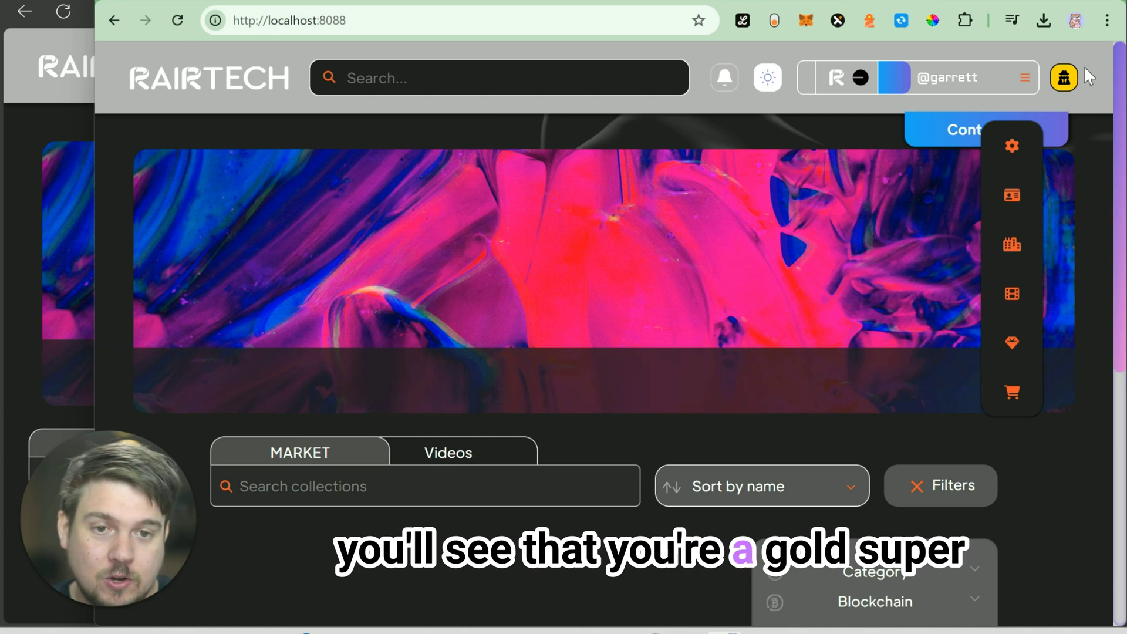